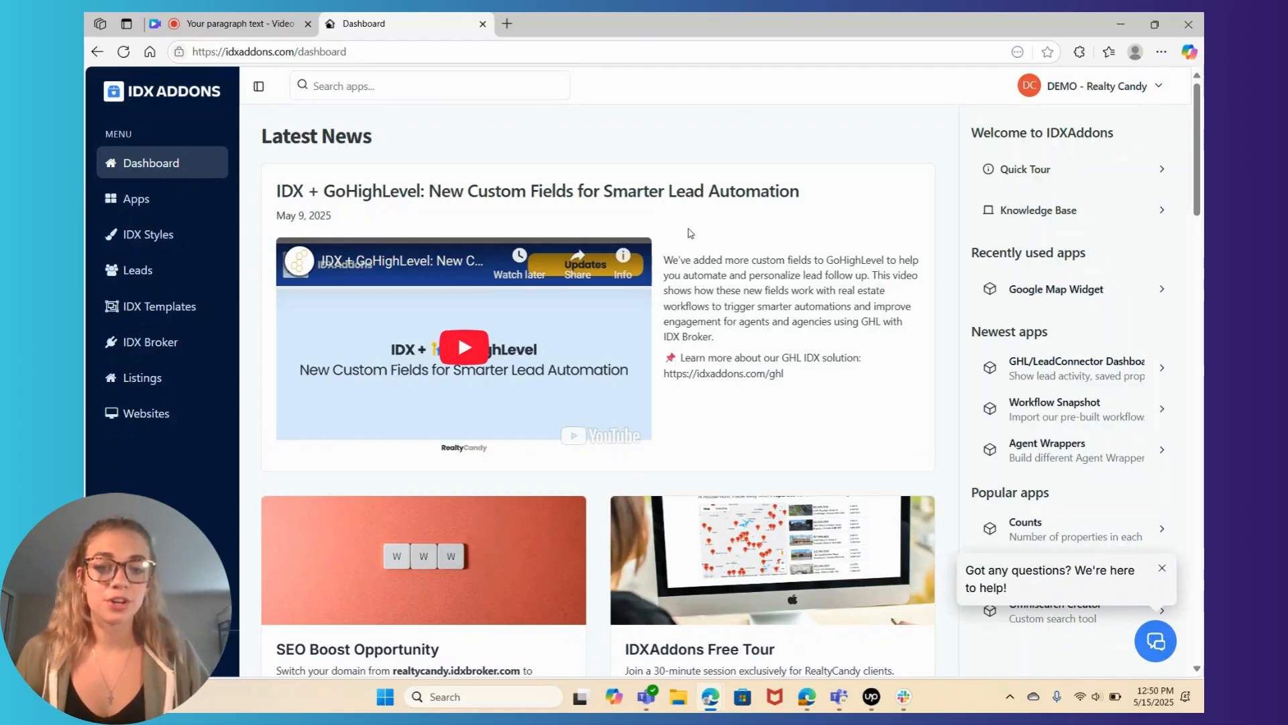
Open the Google Map Widget from the Maps category of the IDXAddons apps catalogue
scroll(690, 233, down, 2)
scroll(689, 233, up, 1)
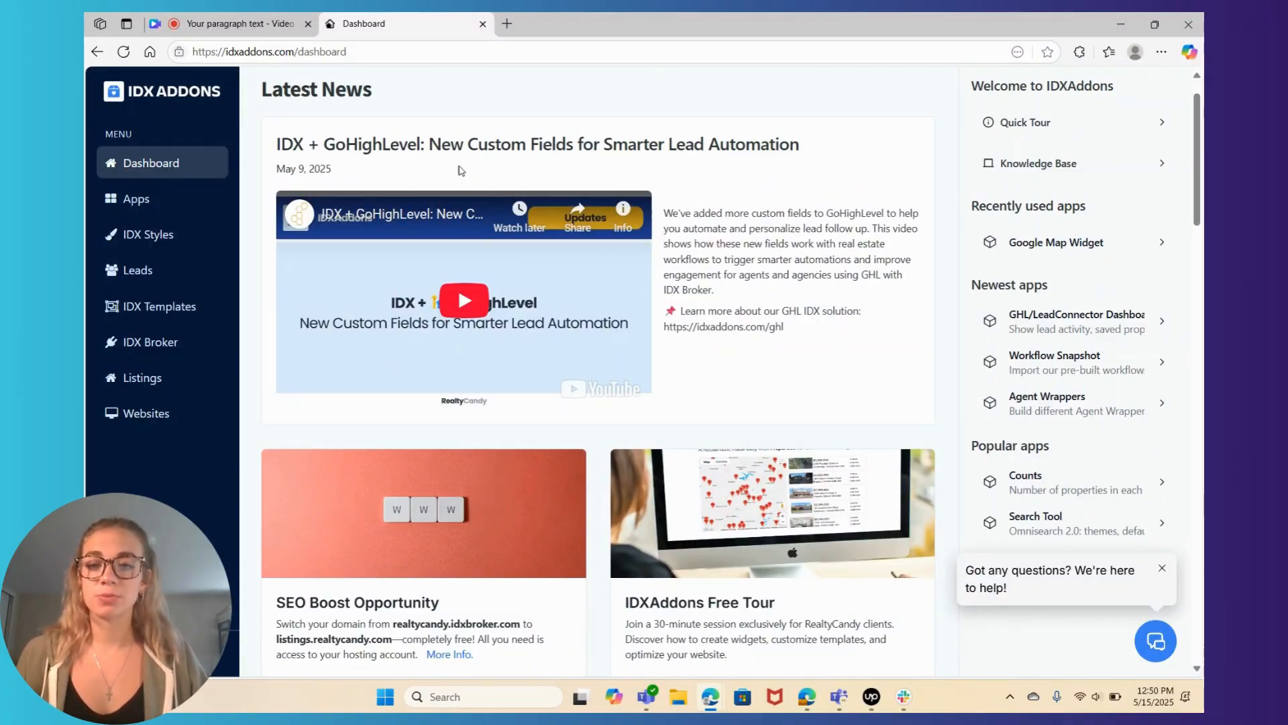
click(179, 203)
scroll(775, 357, down, 10)
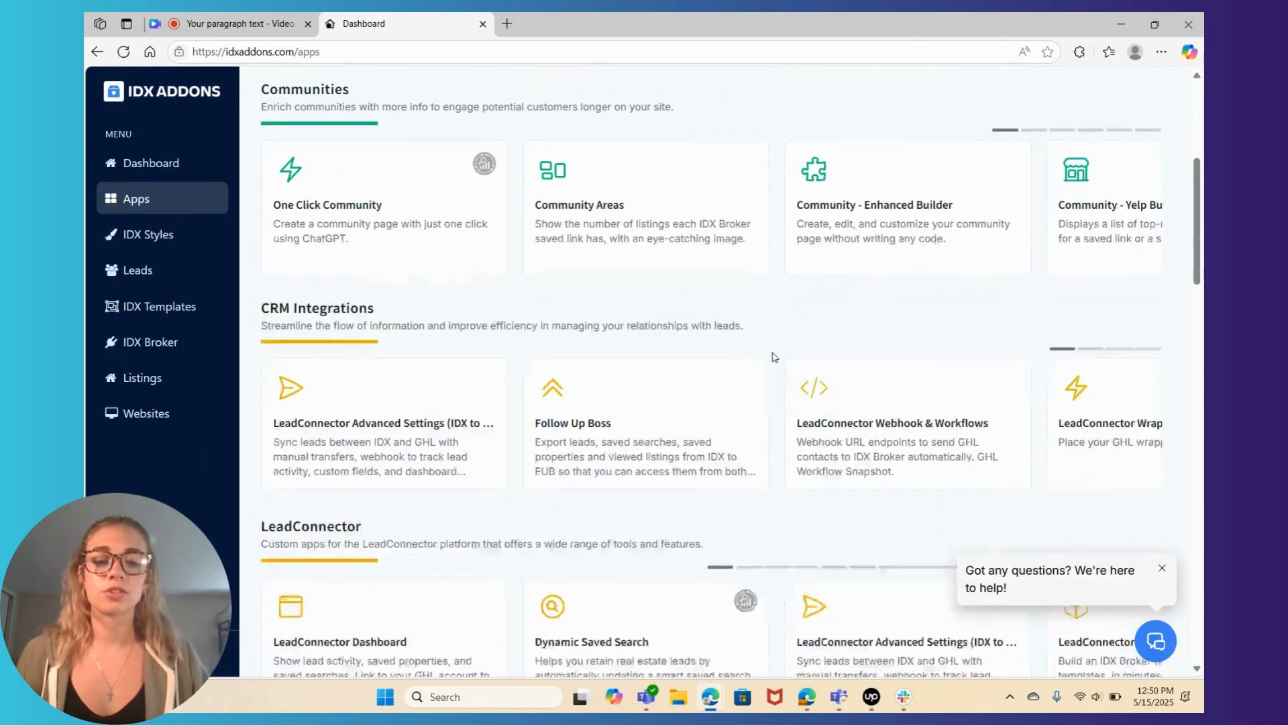
scroll(775, 358, down, 10)
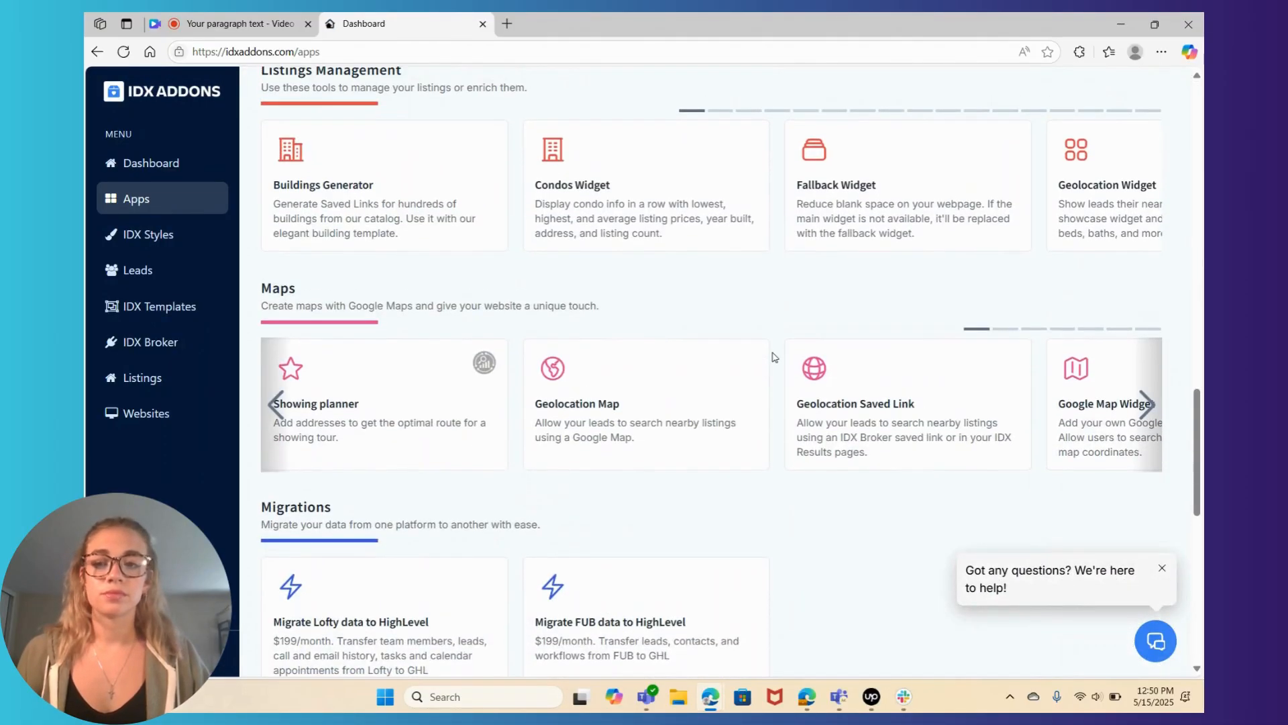
scroll(775, 357, down, 1)
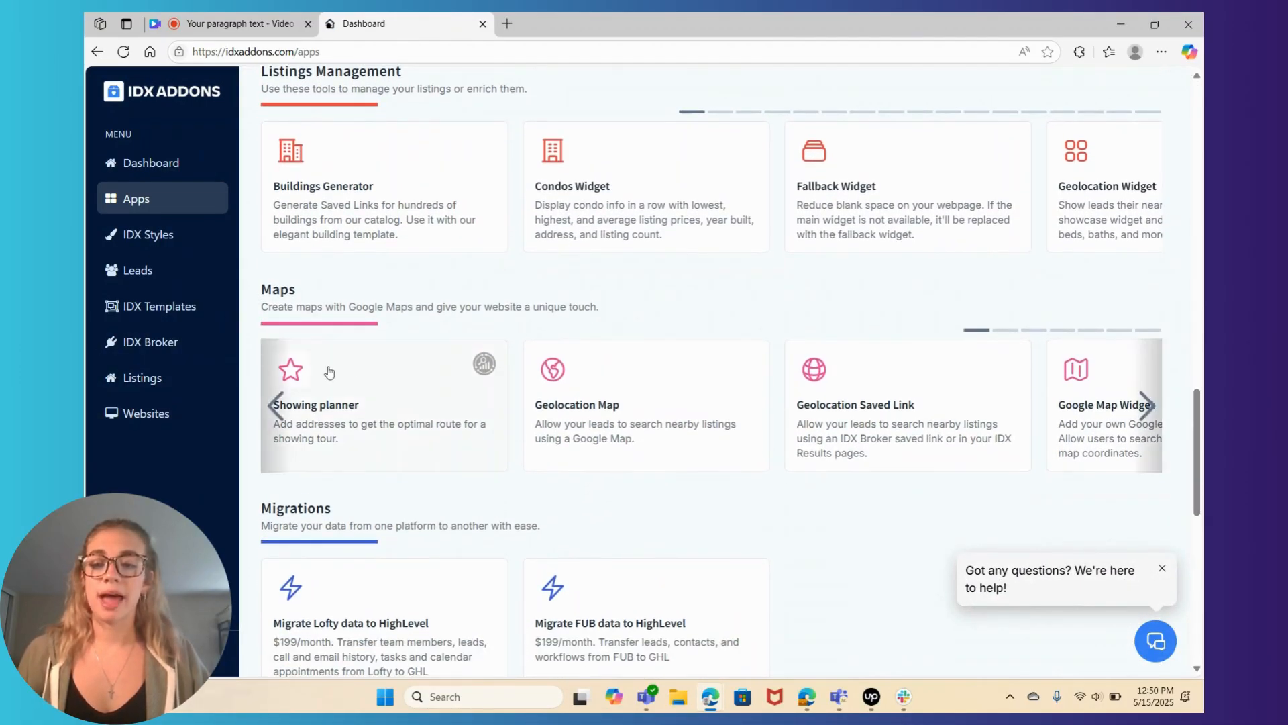
click(1147, 406)
click(838, 406)
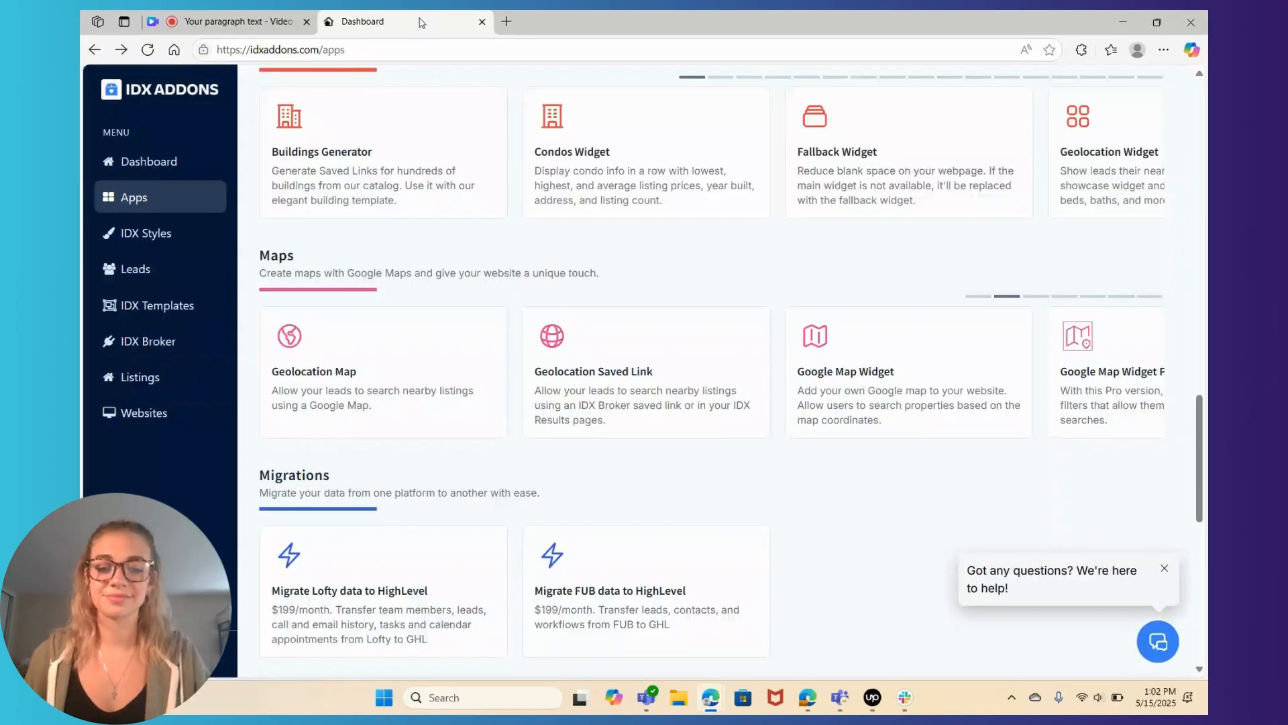
click(876, 380)
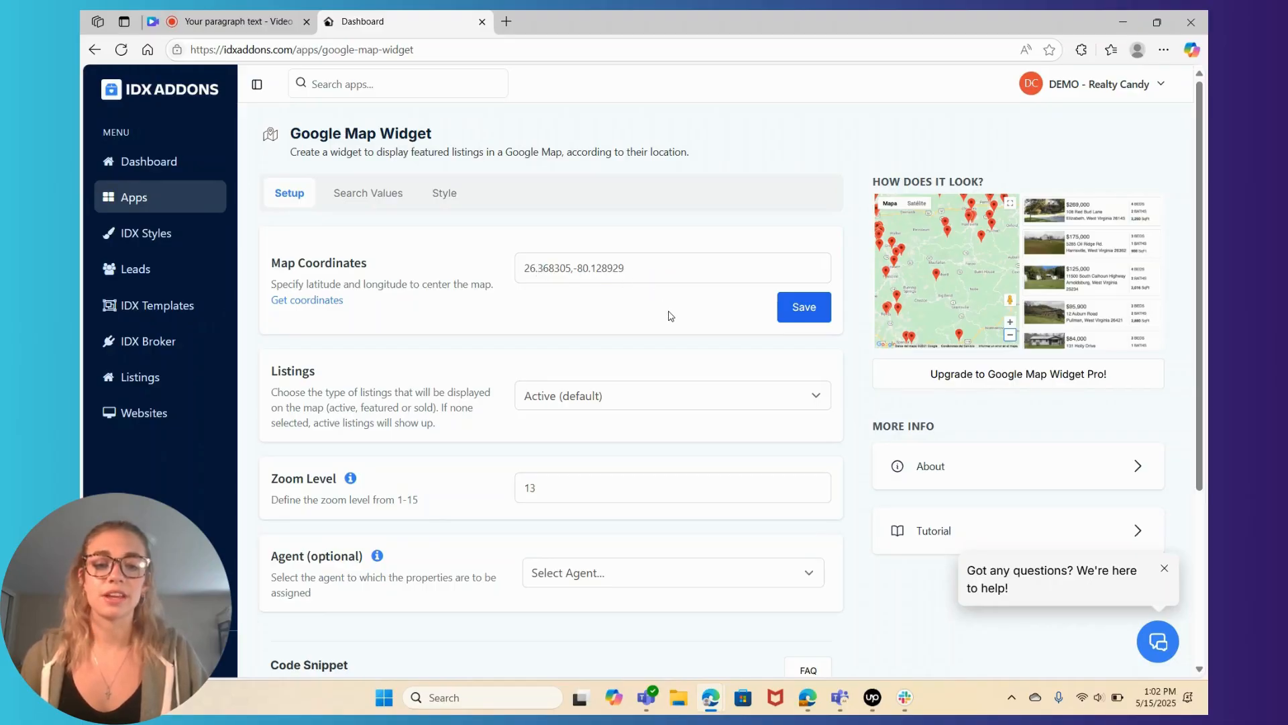
Review the Google Map Widget's setup options for map coordinates, listings, zoom level and agent
scroll(669, 316, down, 1)
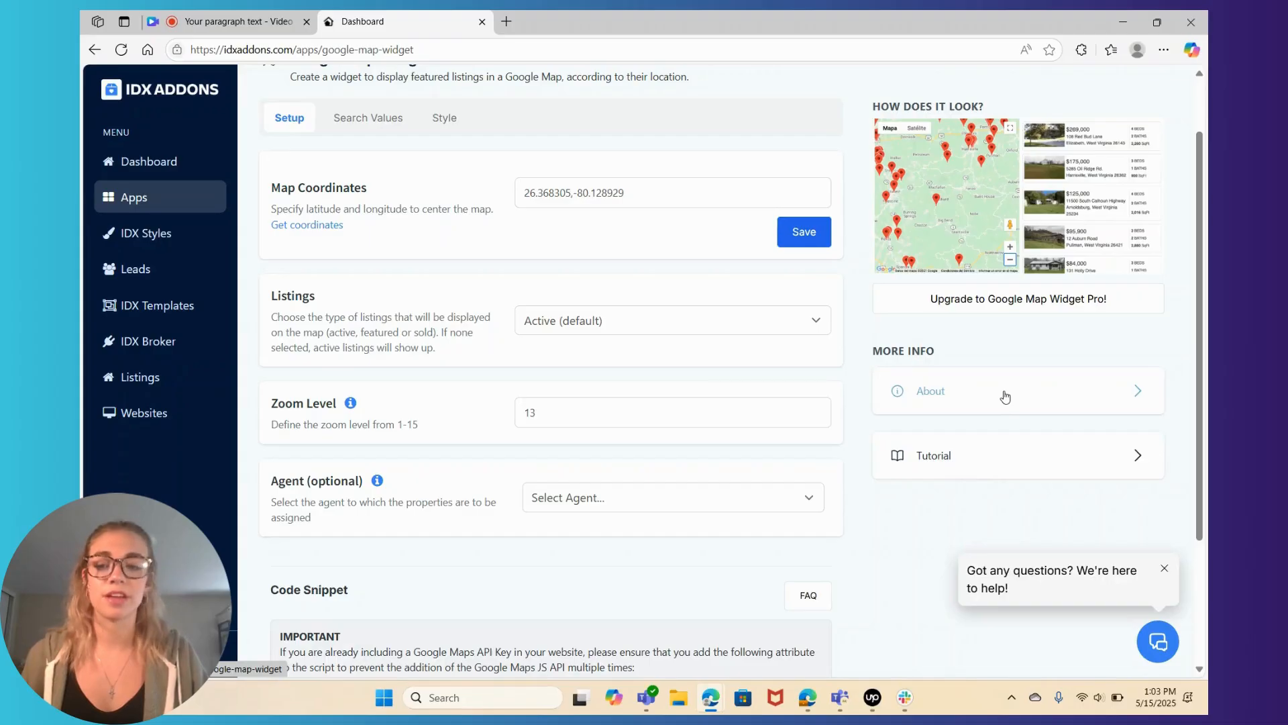
scroll(694, 343, up, 1)
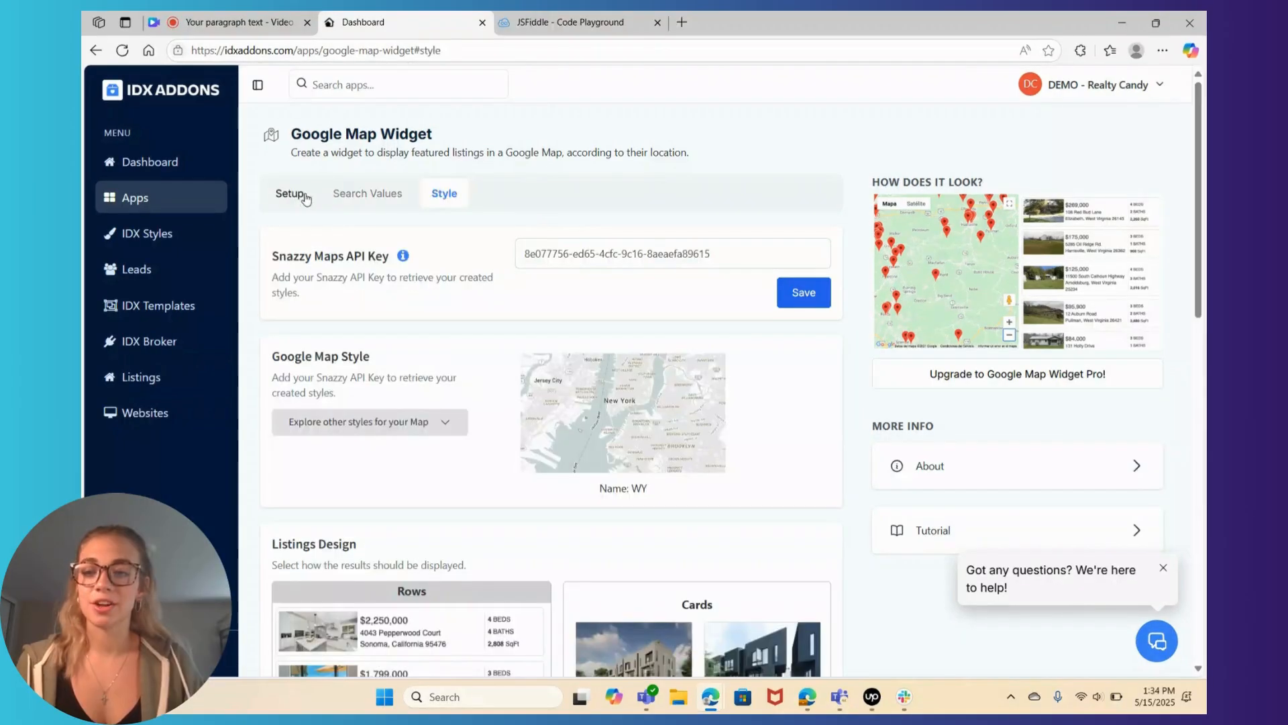
click(296, 194)
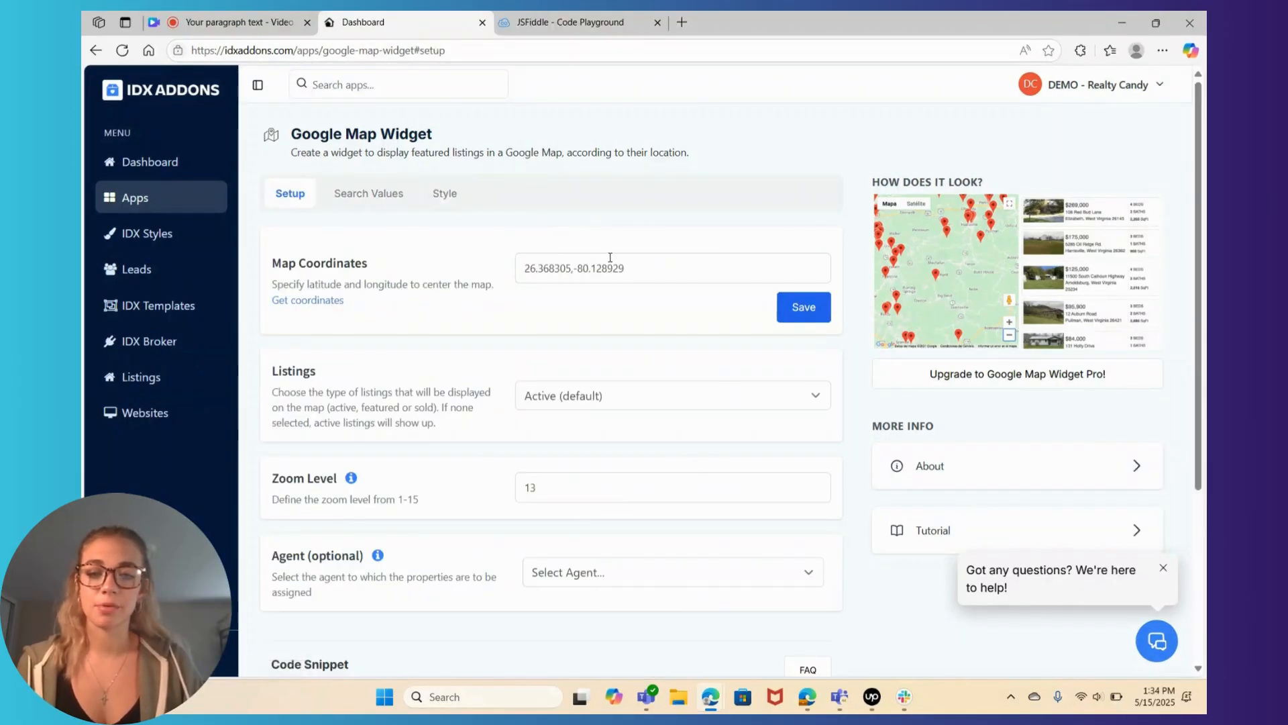
Open the widget's style settings, expand the other Google Map styles and go to the next page of styles
click(449, 203)
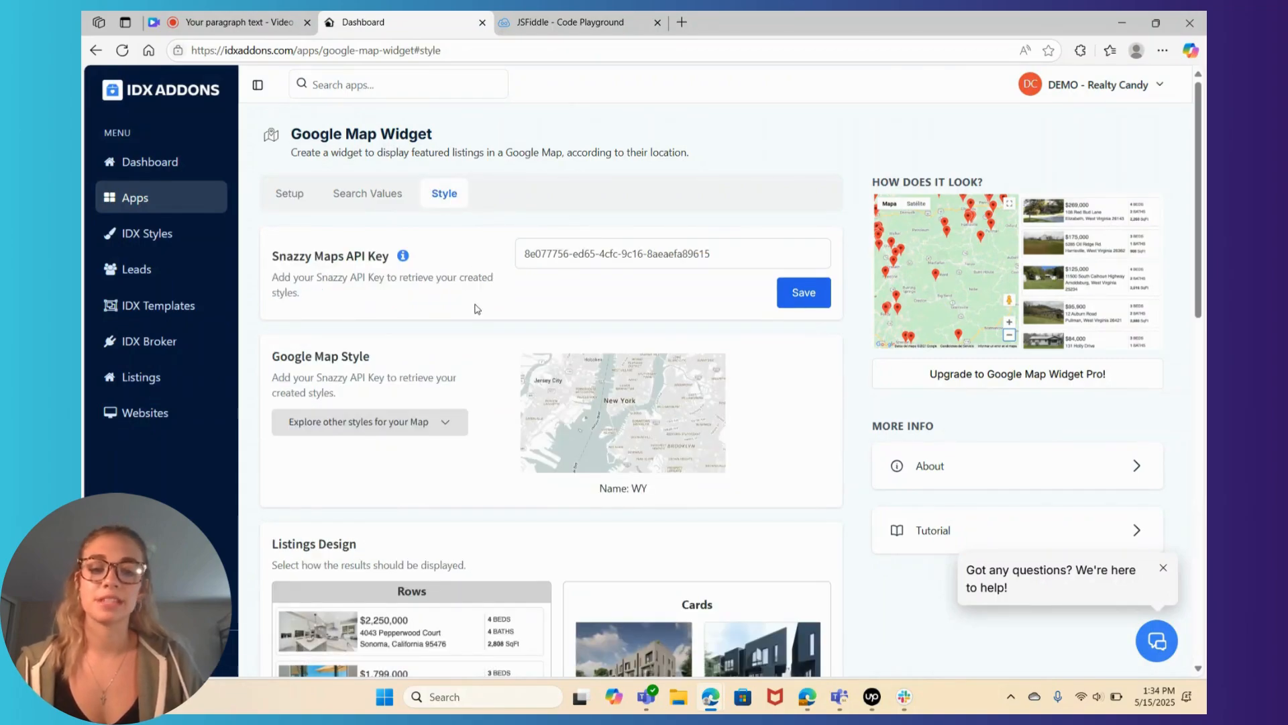
click(440, 424)
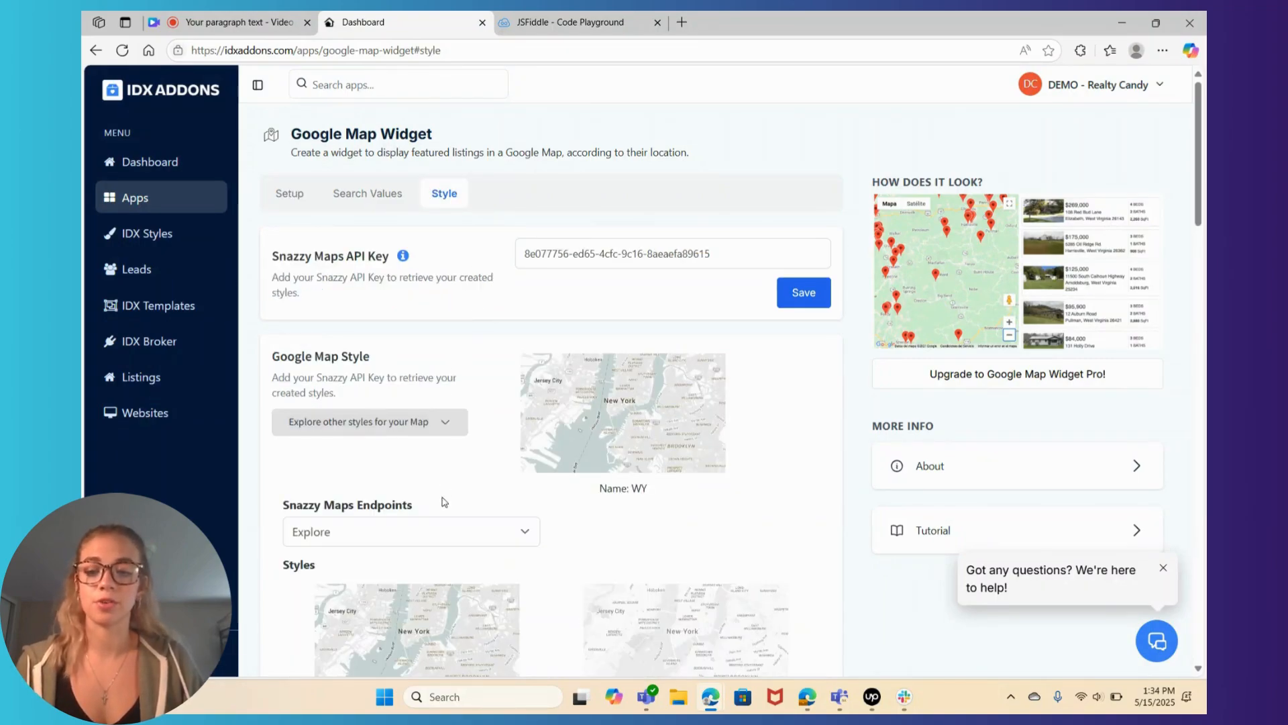
scroll(438, 446, down, 3)
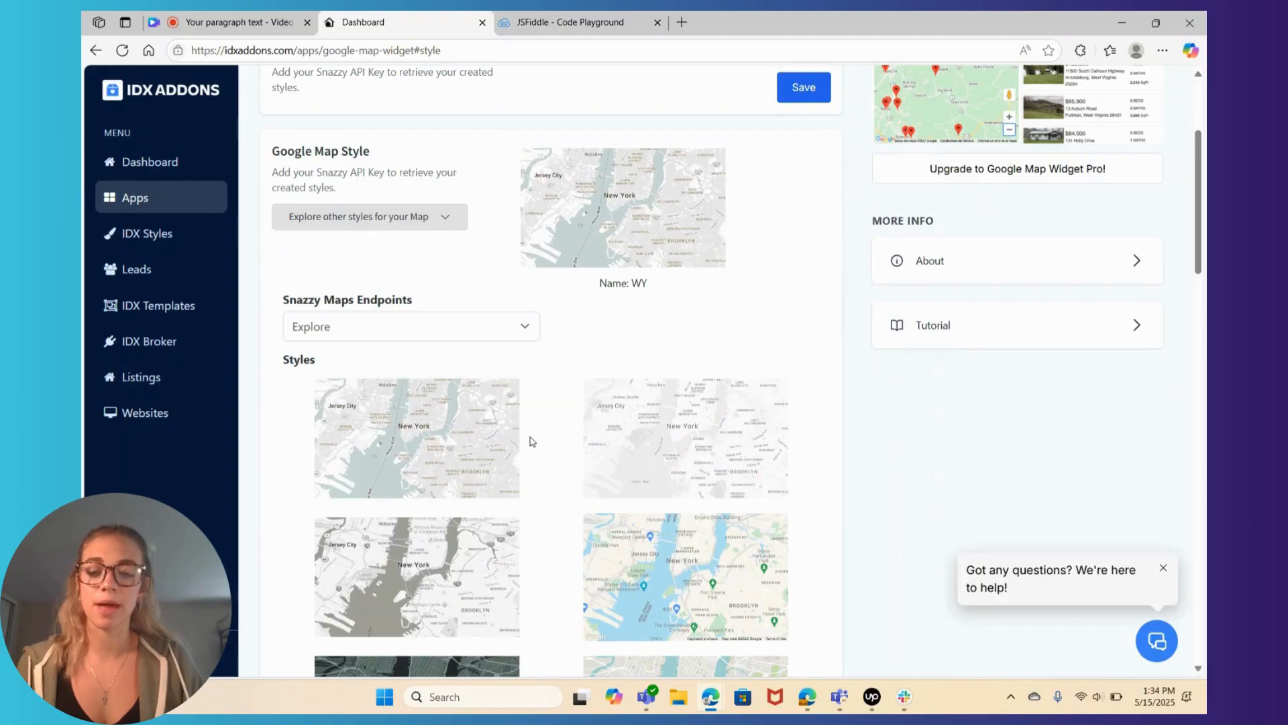
scroll(529, 440, down, 6)
scroll(530, 440, down, 3)
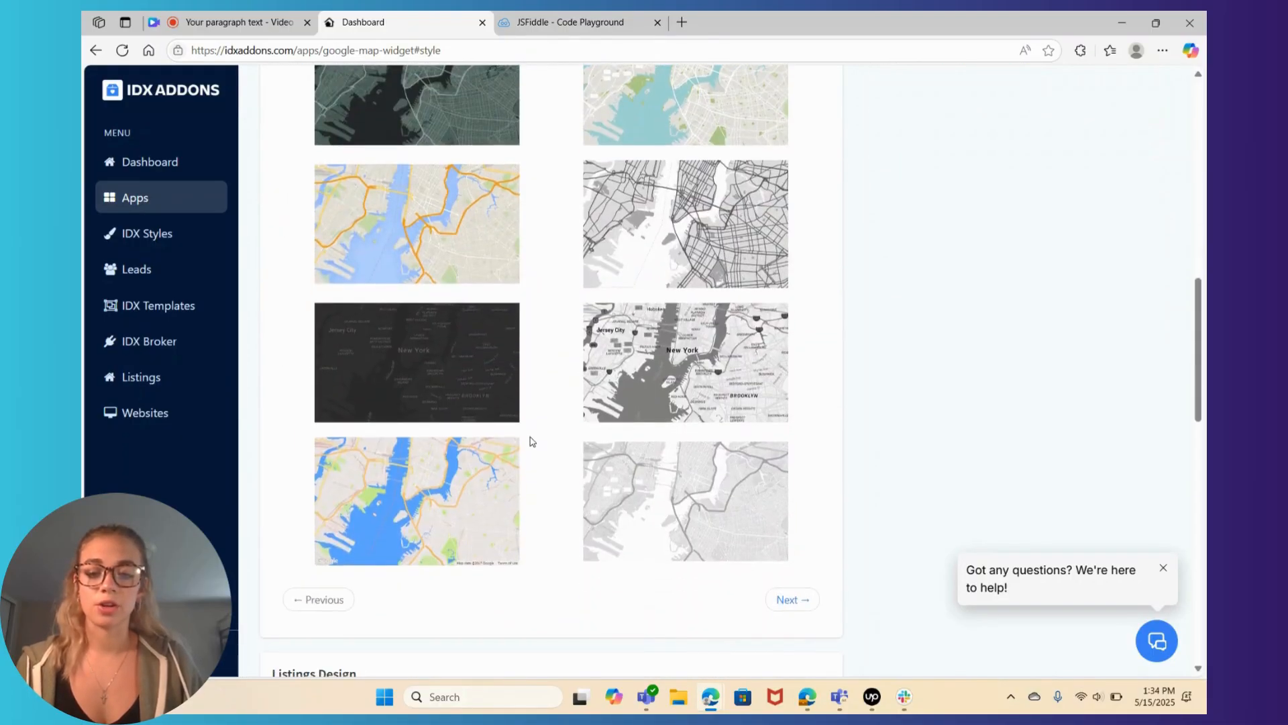
scroll(531, 441, down, 2)
click(776, 462)
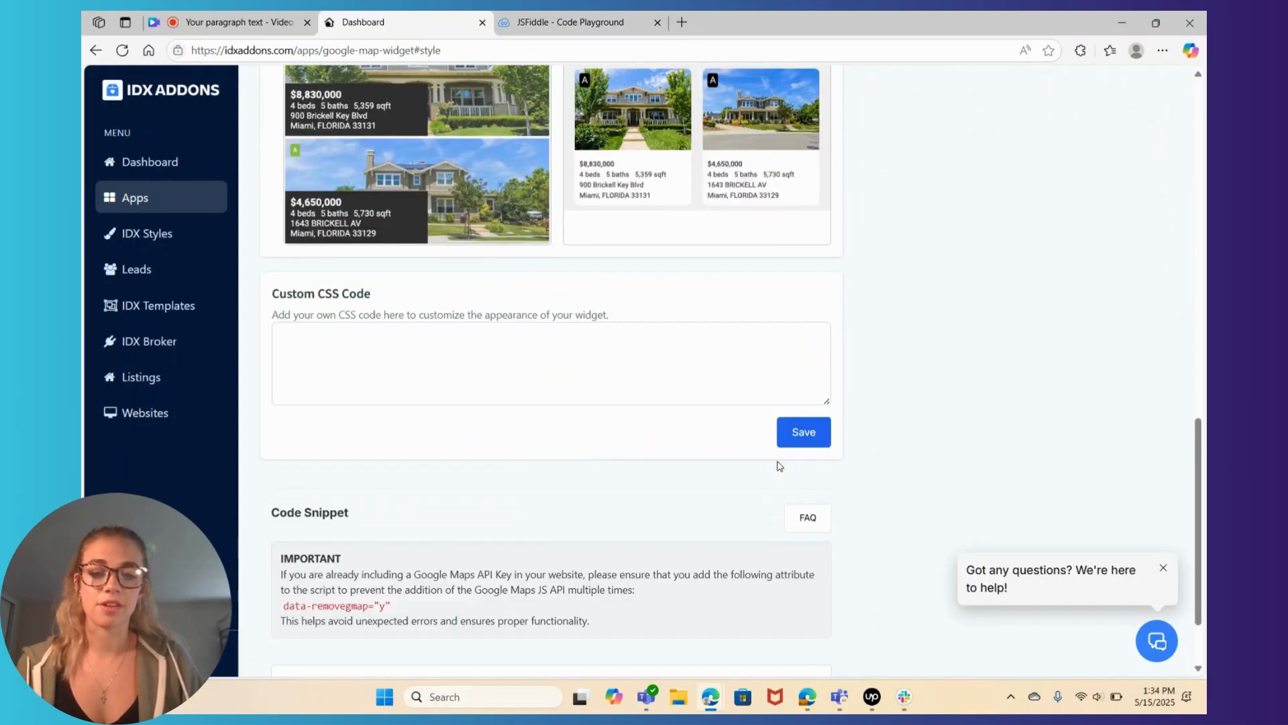
Select the "Vintage Old Golden Brown" map style from the gallery and confirm the choice
scroll(671, 408, up, 8)
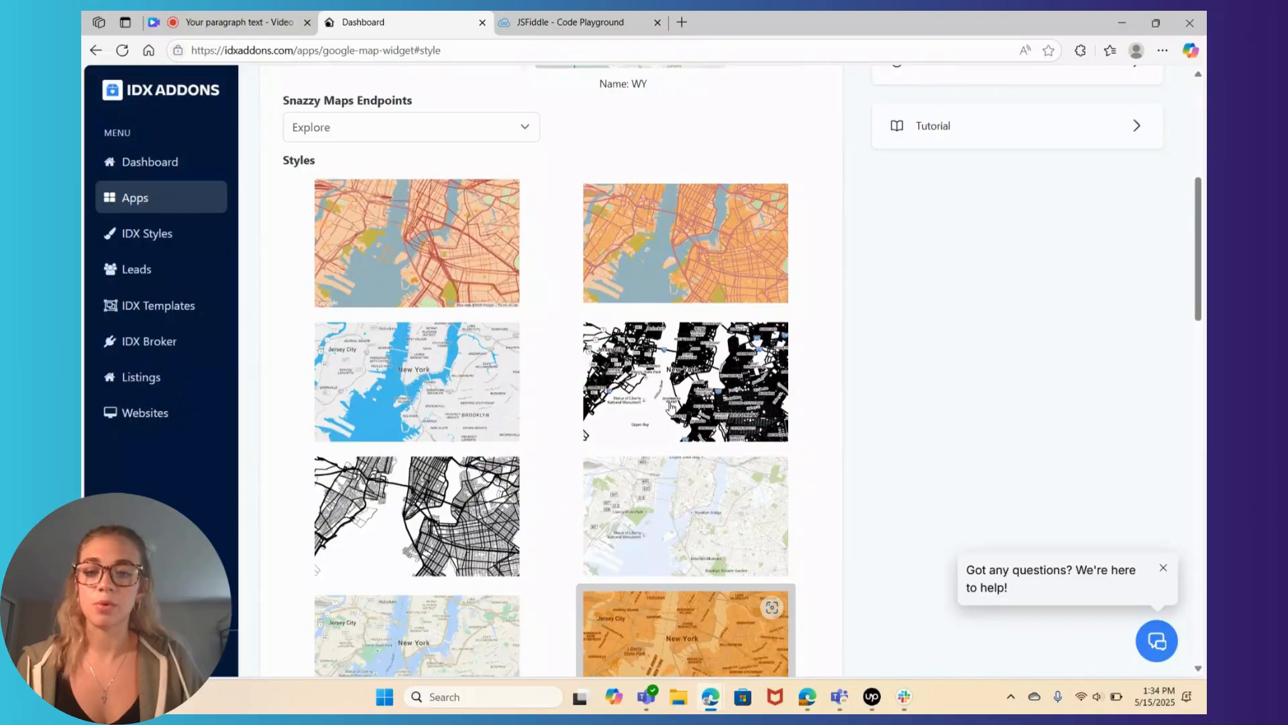
scroll(671, 409, down, 3)
scroll(670, 408, down, 2)
click(662, 312)
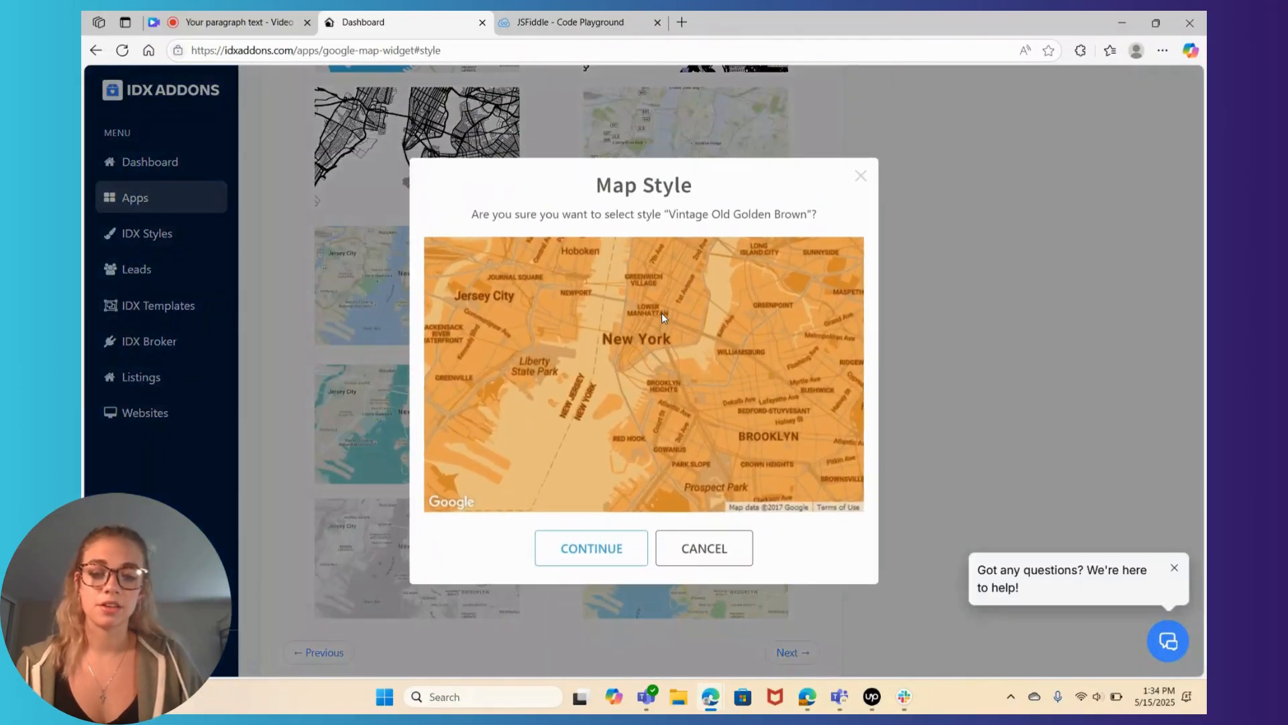
click(595, 535)
scroll(657, 242, down, 2)
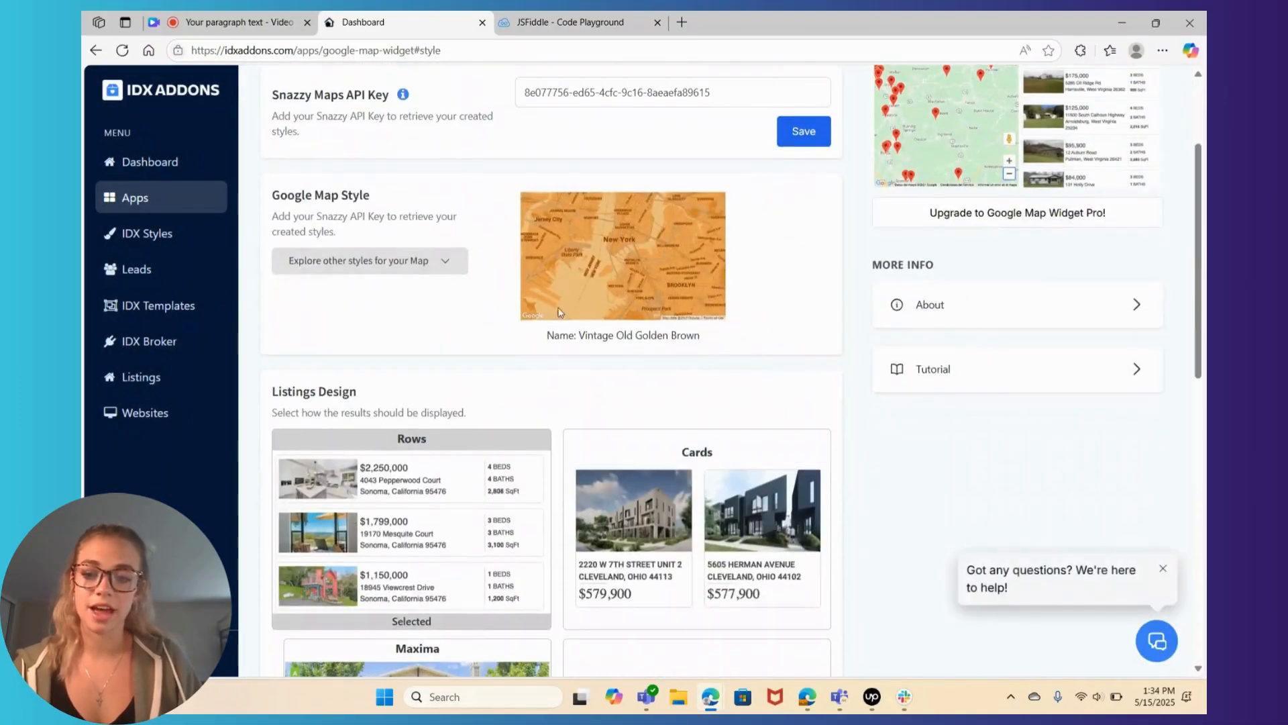
Copy the Google Map Widget's embed script from the Code Snippet section
scroll(482, 359, up, 1)
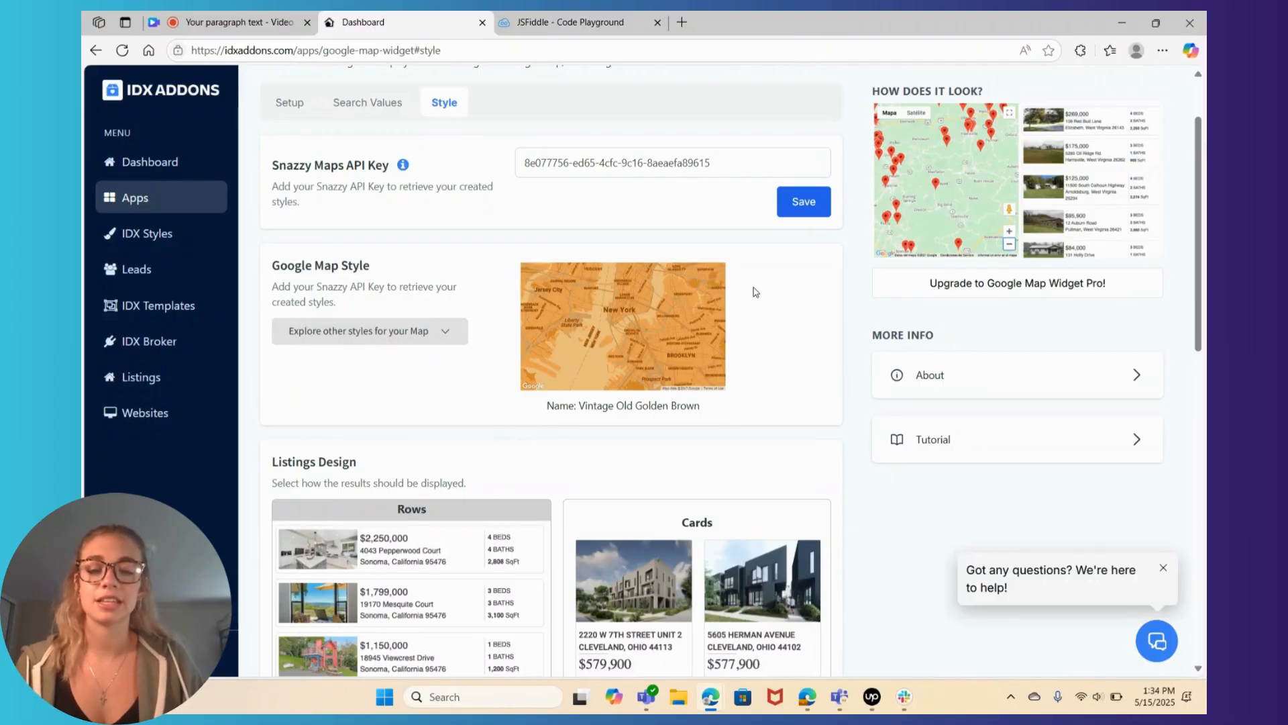
scroll(755, 292, up, 1)
scroll(755, 292, down, 10)
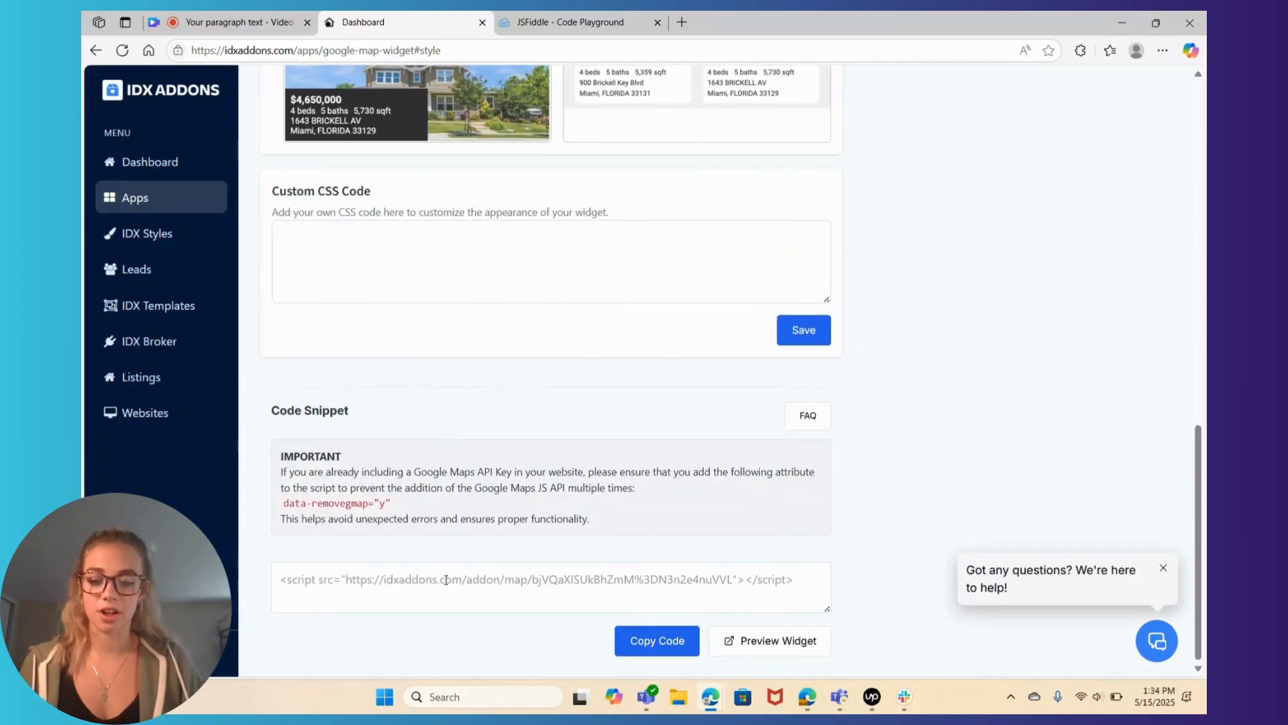
click(678, 641)
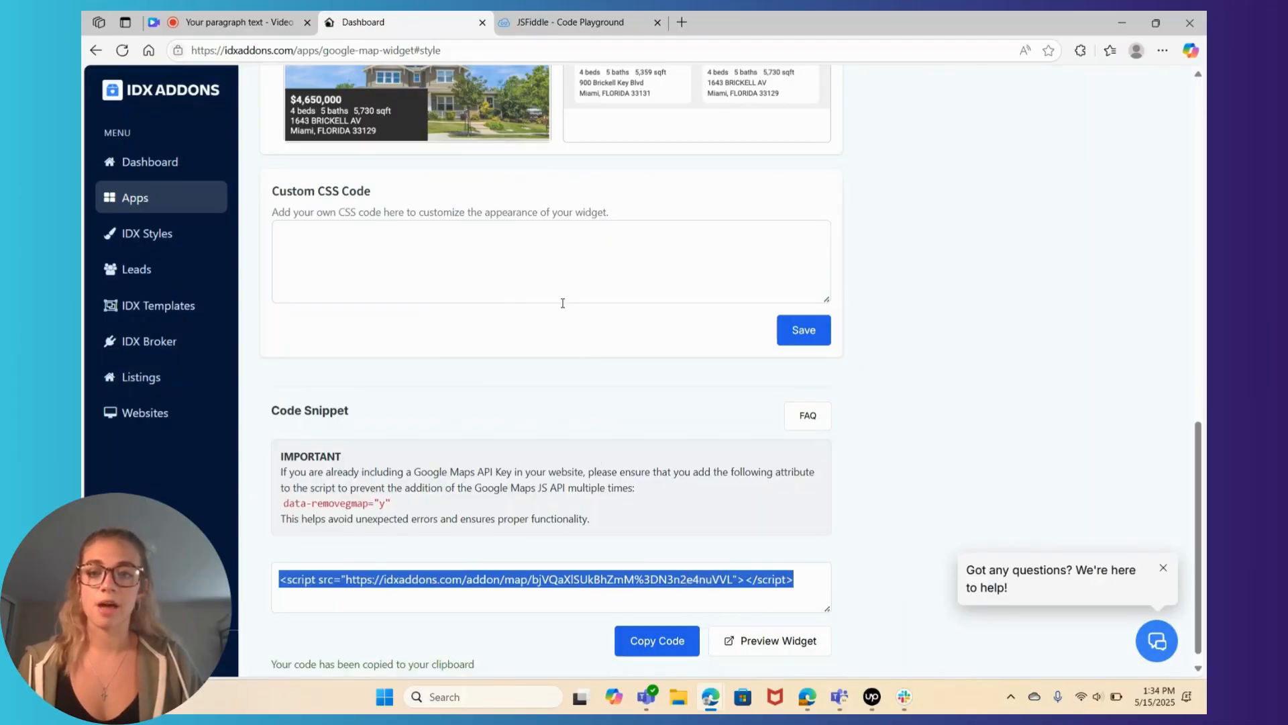
Switch to JSFiddle, paste the copied widget script into the HTML editor and run the fiddle
click(569, 23)
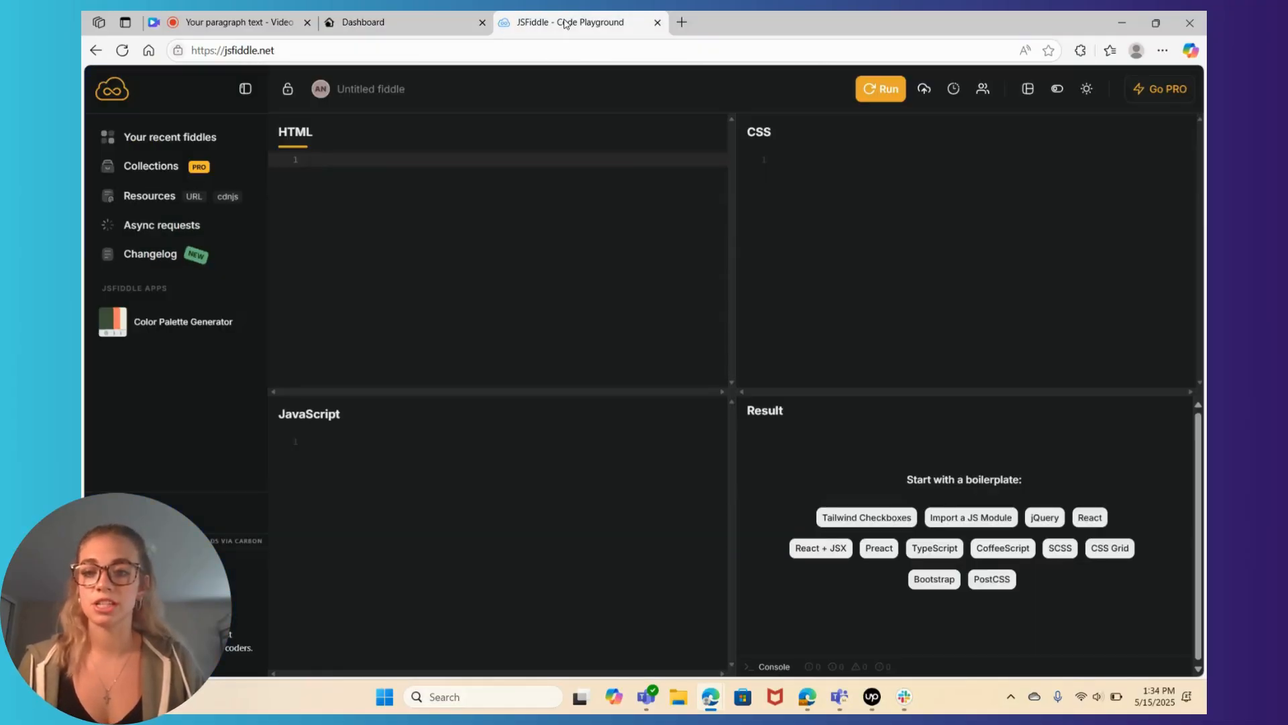
right_click(367, 160)
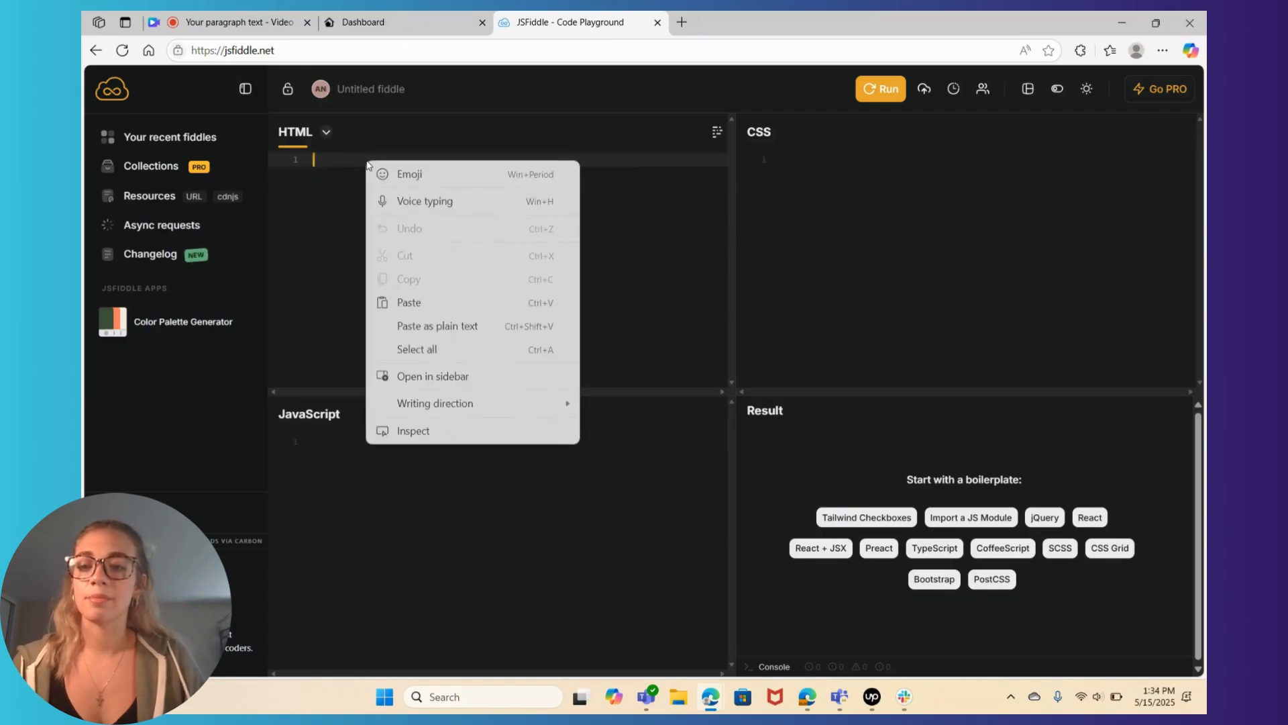
click(441, 303)
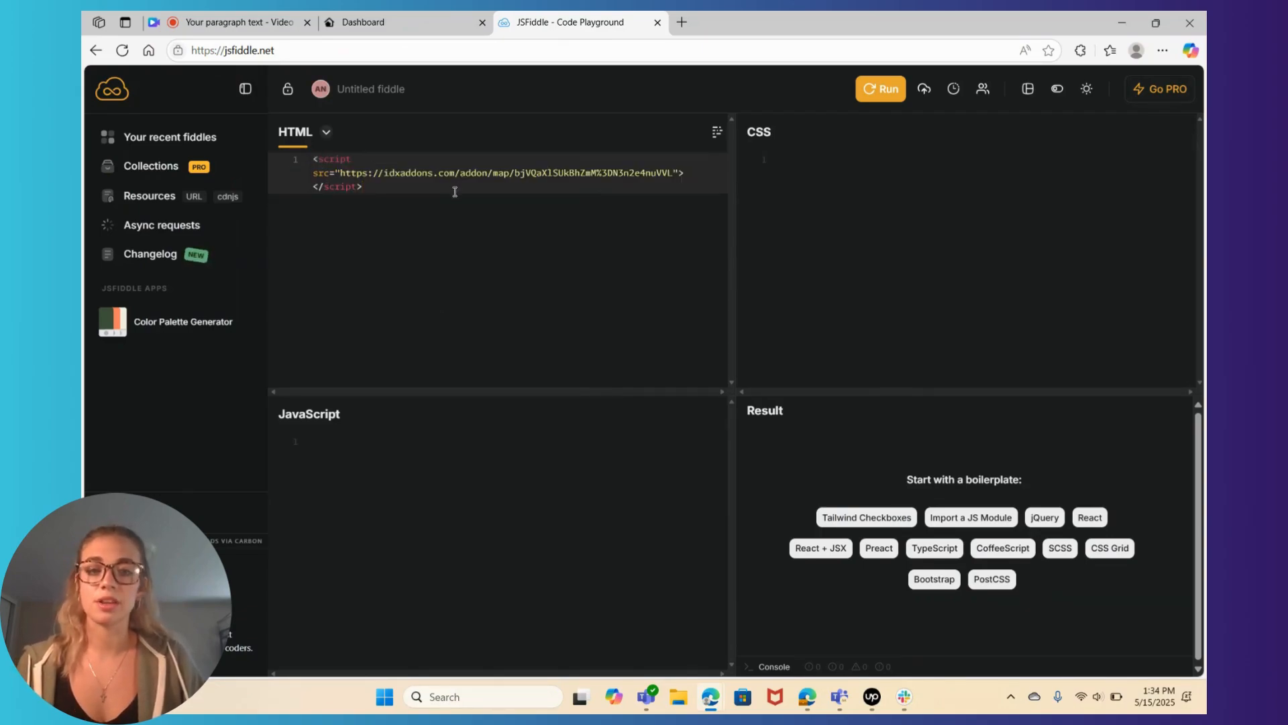
click(890, 91)
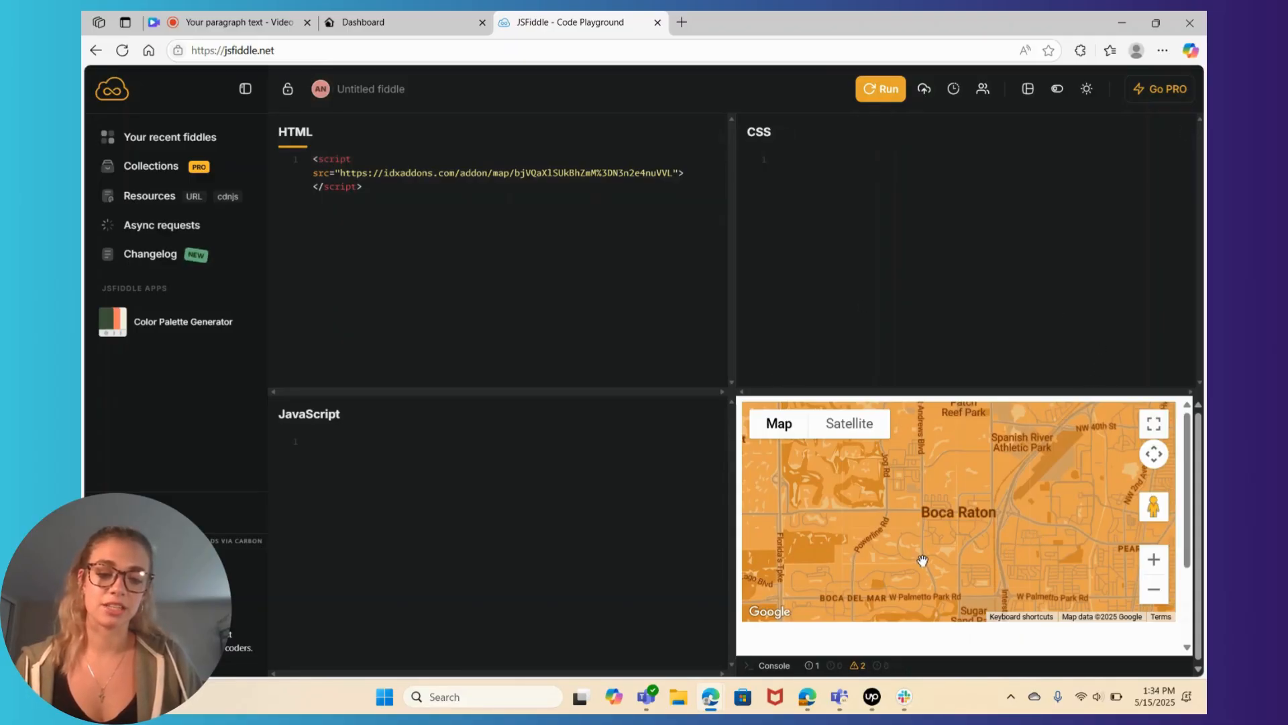
Pan and zoom the rendered map to a listing marker and examine the listing row beneath the map at different positions
scroll(922, 560, down, 2)
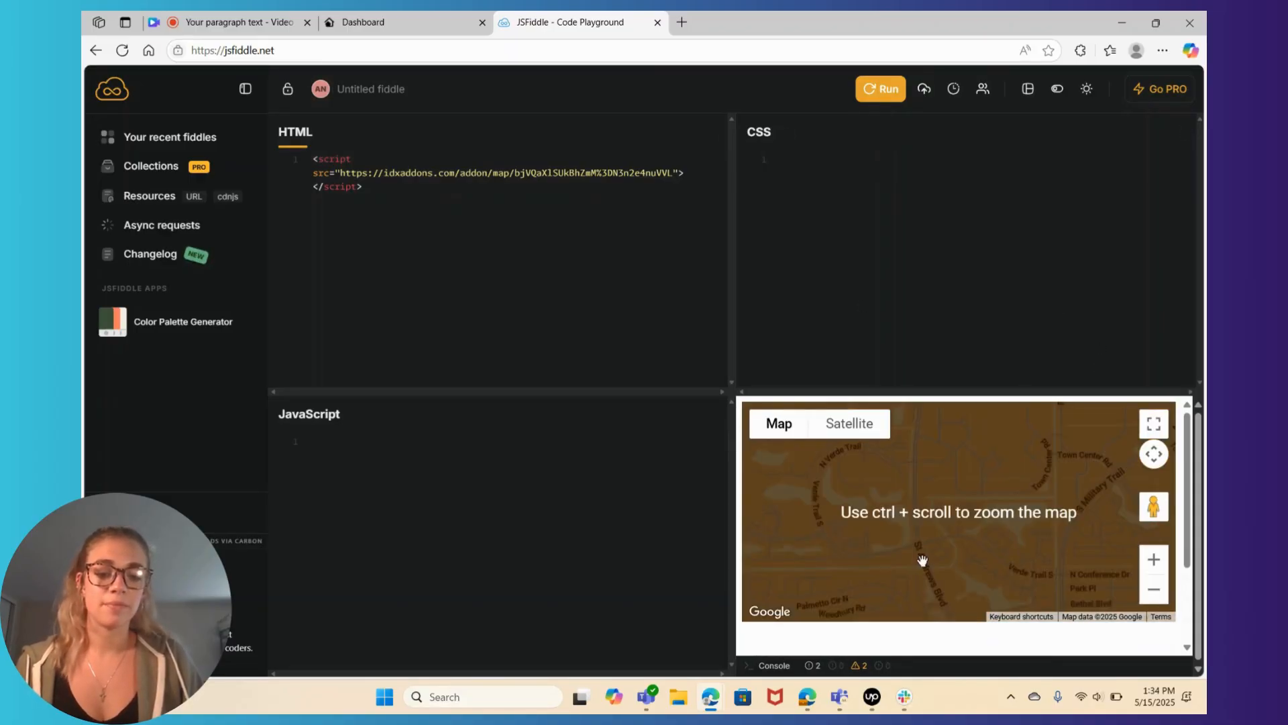
drag(887, 484, 971, 698)
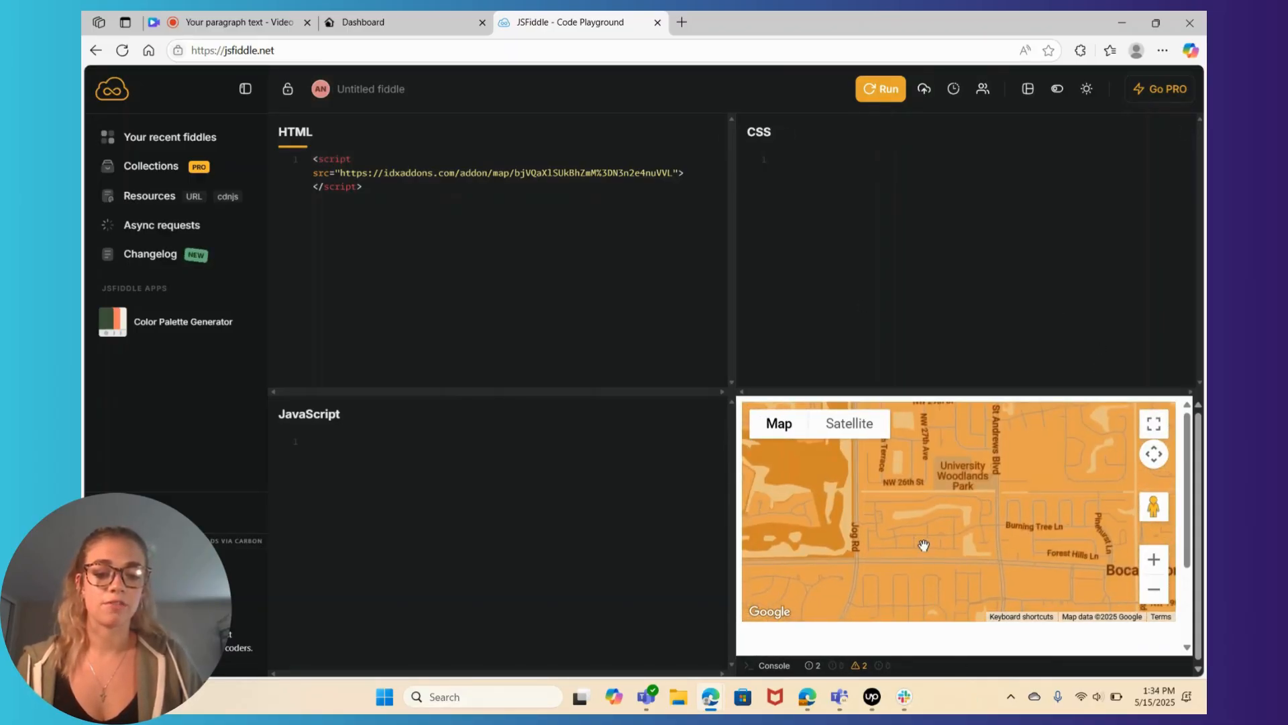
drag(923, 545, 937, 706)
drag(909, 505, 943, 589)
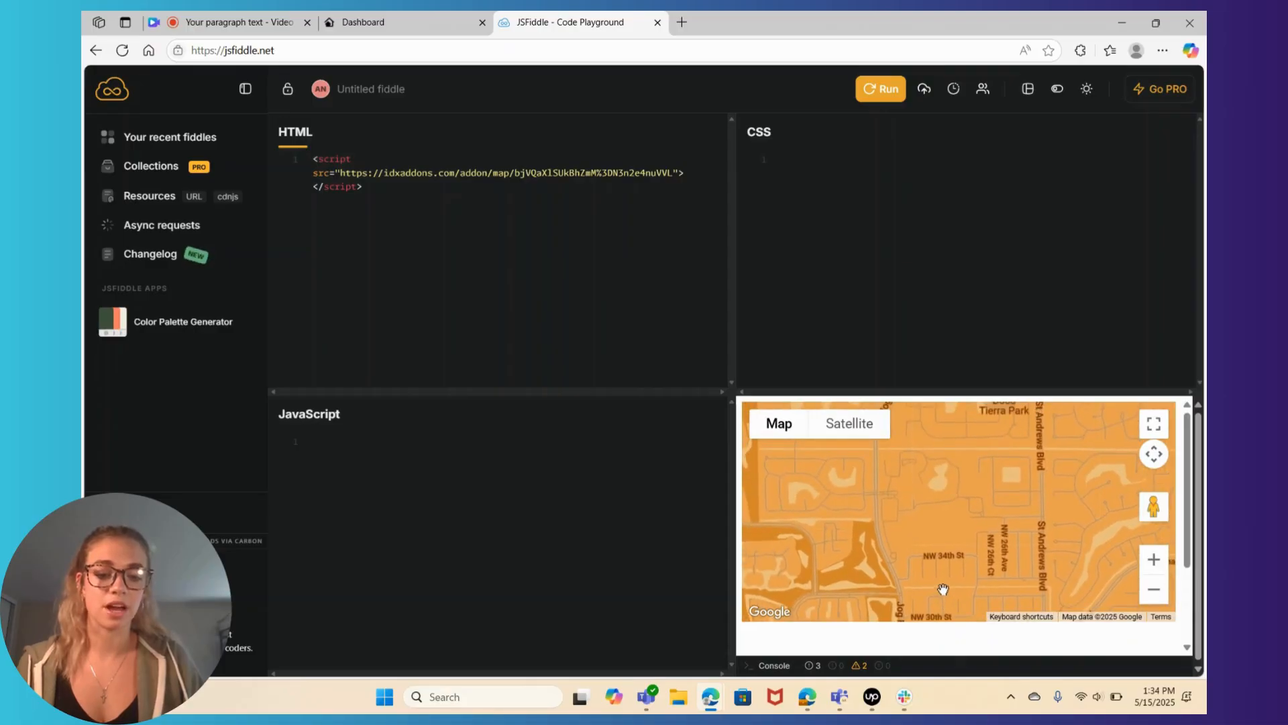
ctrl+scroll(943, 589, down, 2)
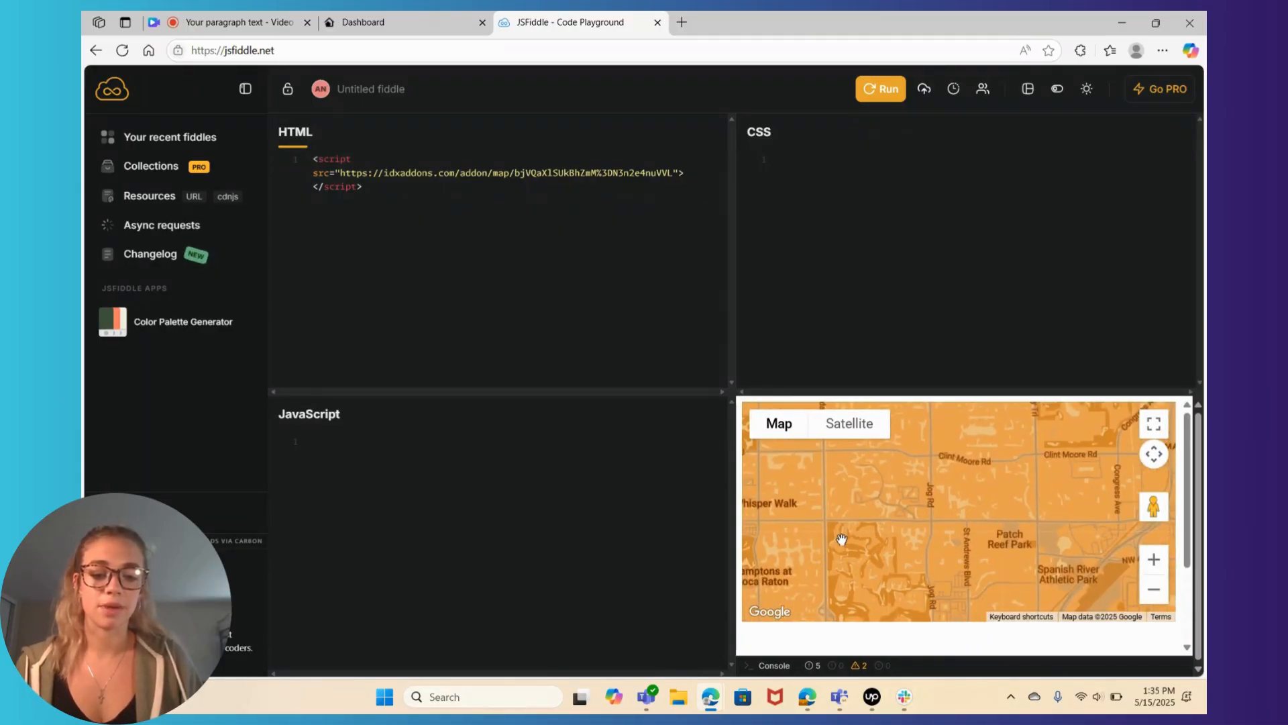
ctrl+scroll(854, 539, up, 1)
ctrl+scroll(842, 539, up, 1)
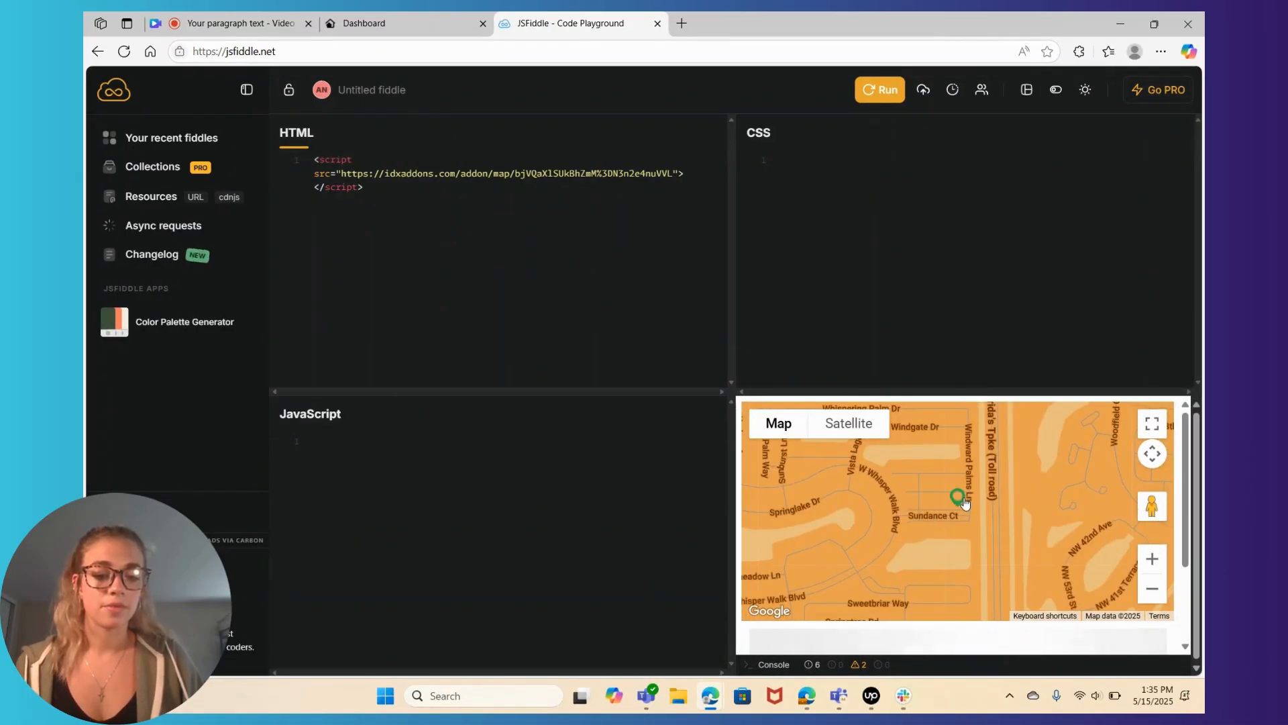
scroll(964, 513, down, 1)
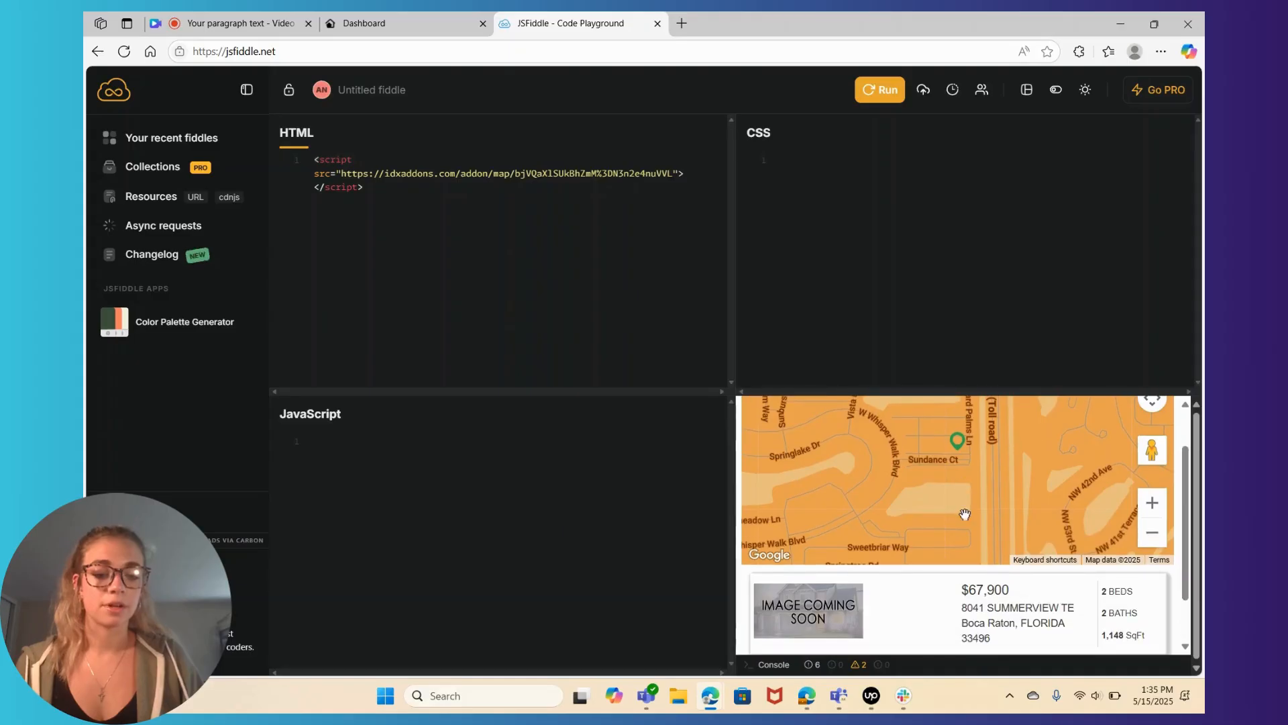
scroll(886, 620, down, 1)
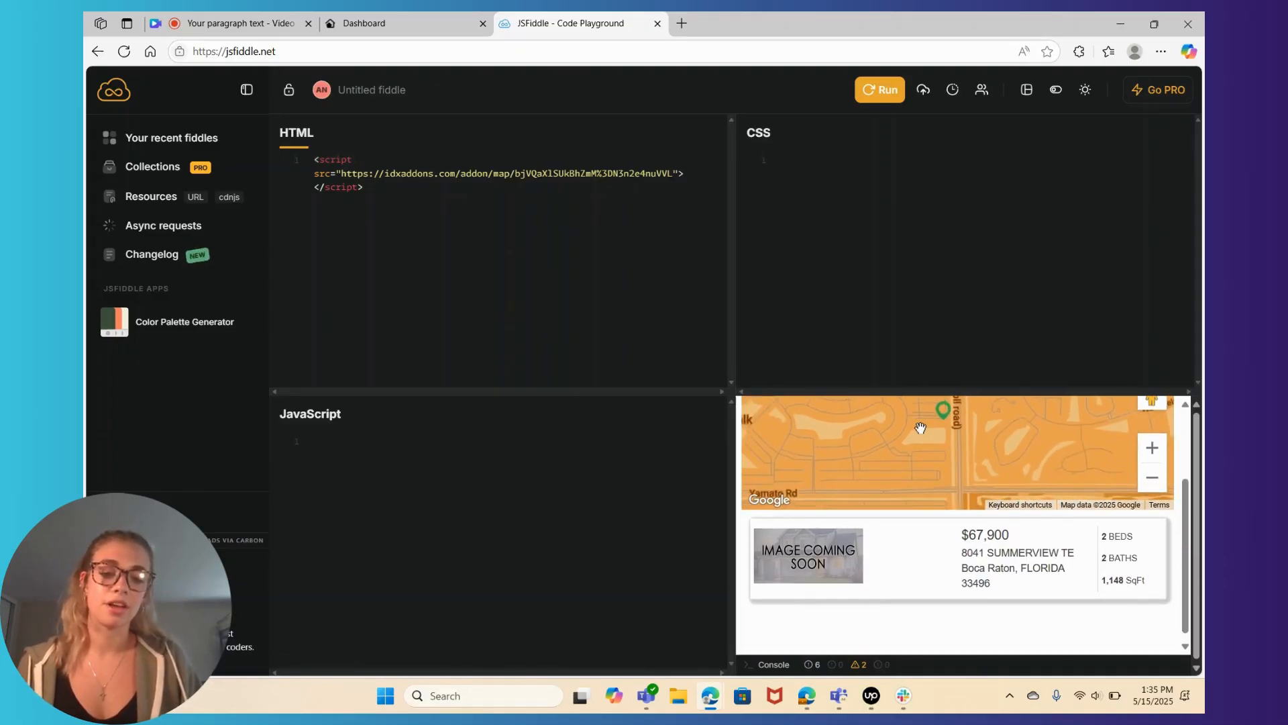
scroll(920, 427, up, 1)
scroll(920, 427, up, 1)
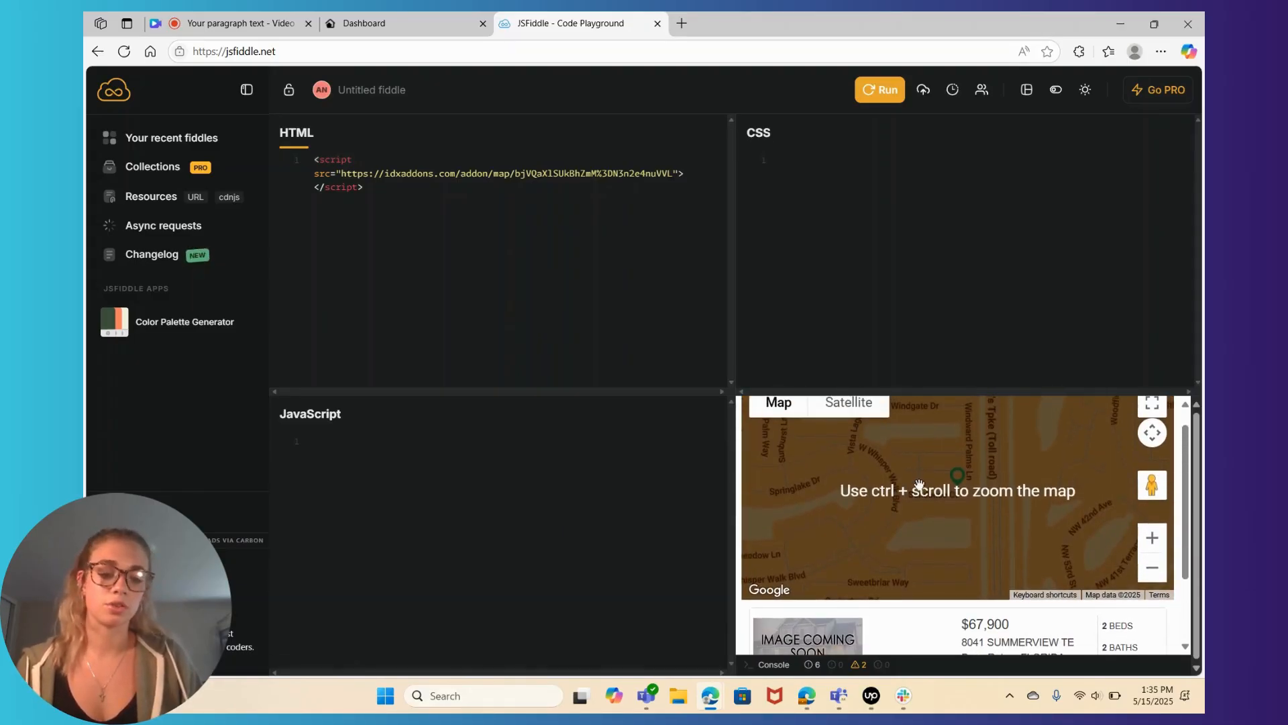
scroll(917, 485, down, 2)
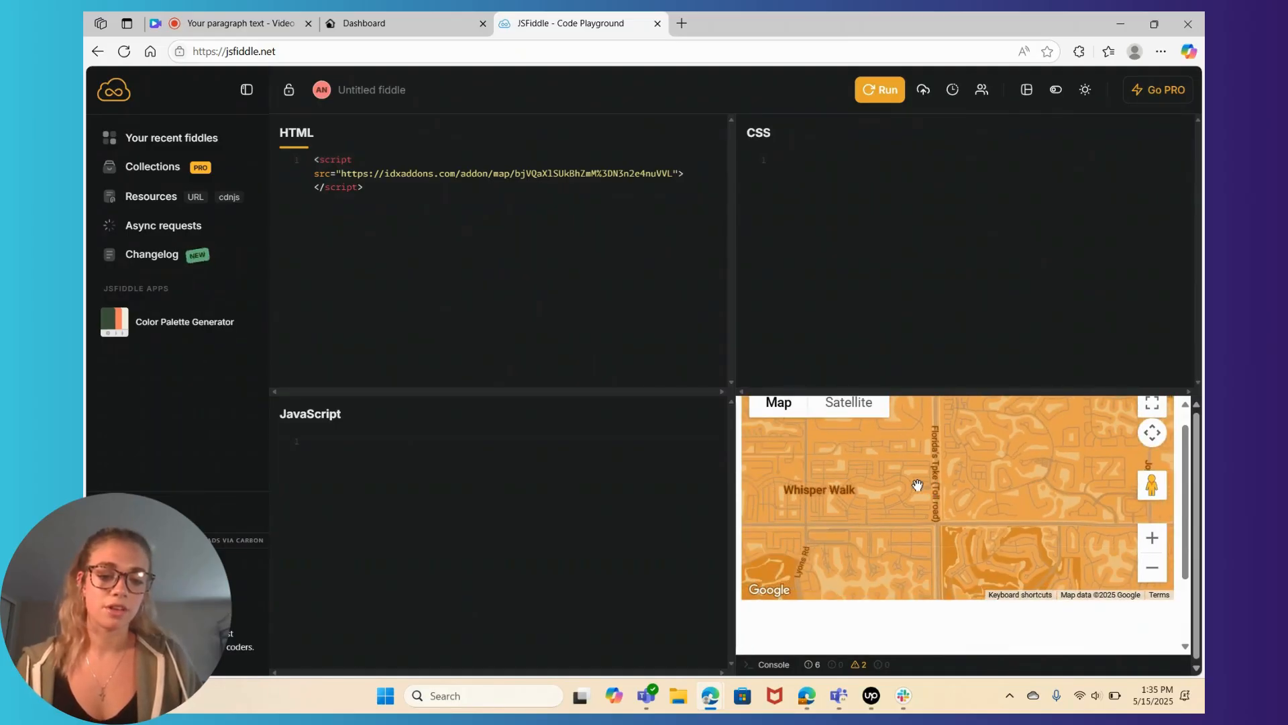
Switch back to the IDXAddons widget's style settings, select the Cards listings design and confirm the choice
scroll(917, 485, up, 3)
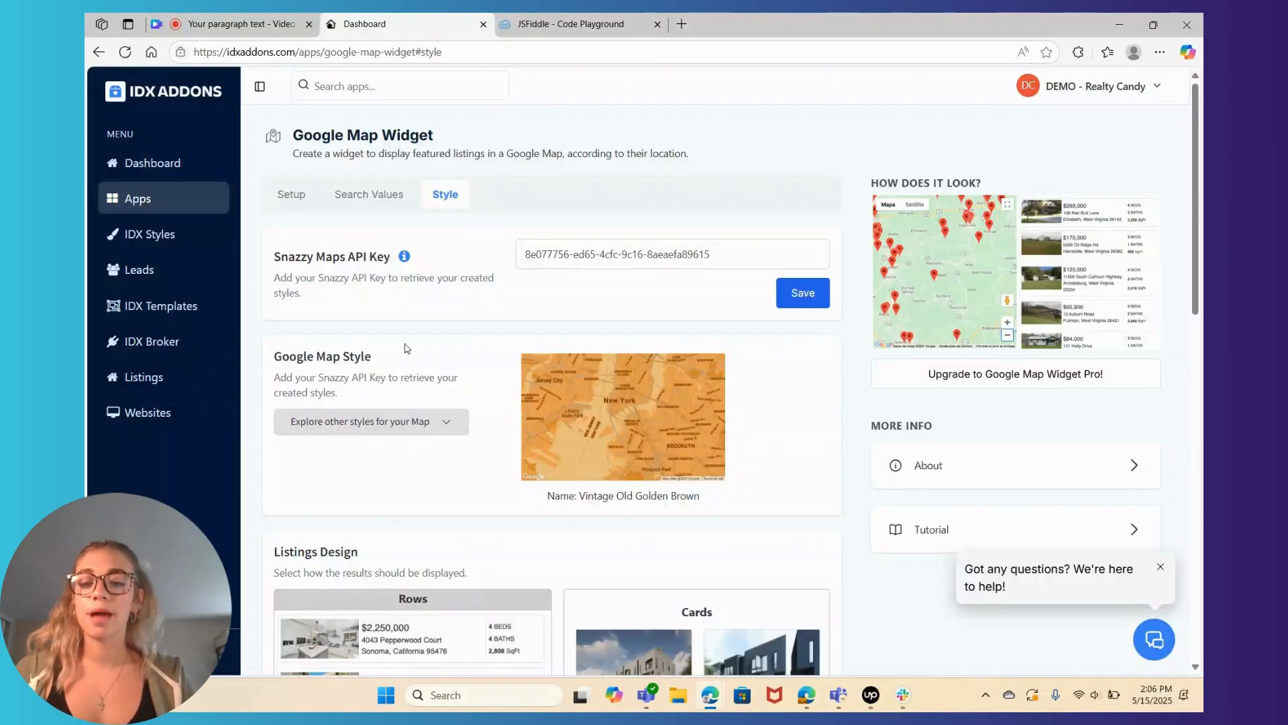
scroll(552, 483, down, 2)
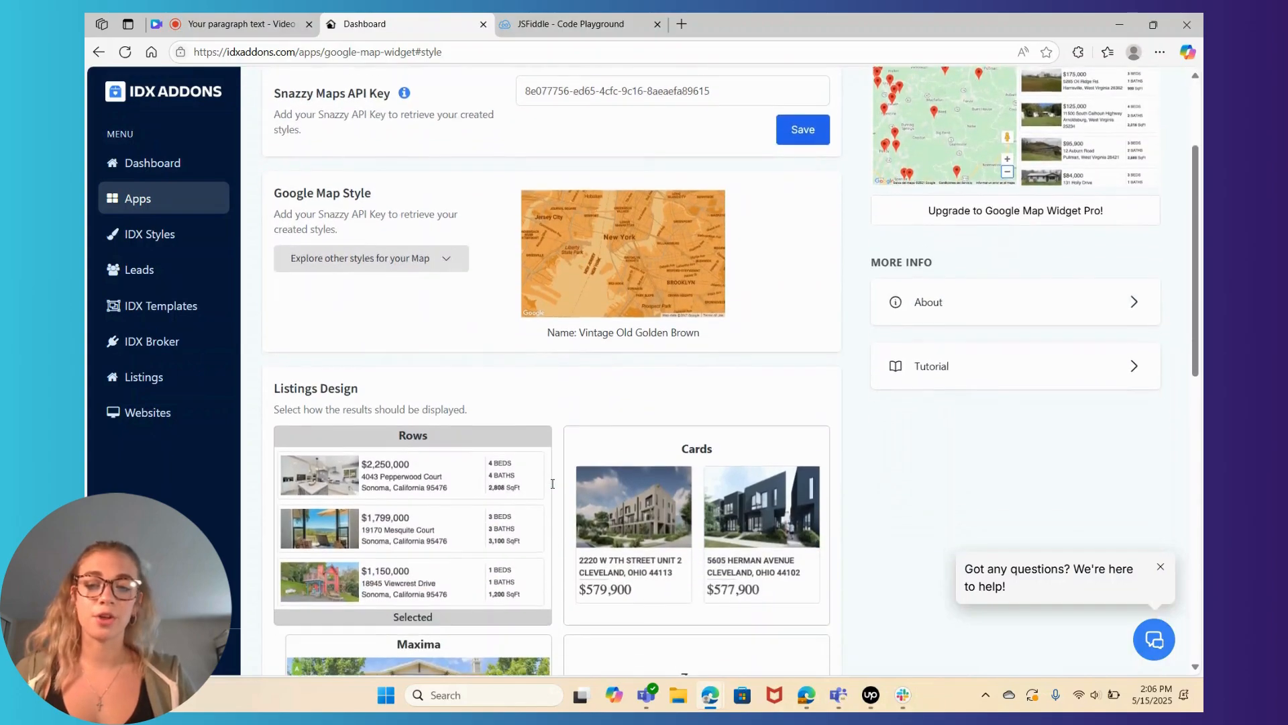
scroll(553, 484, down, 1)
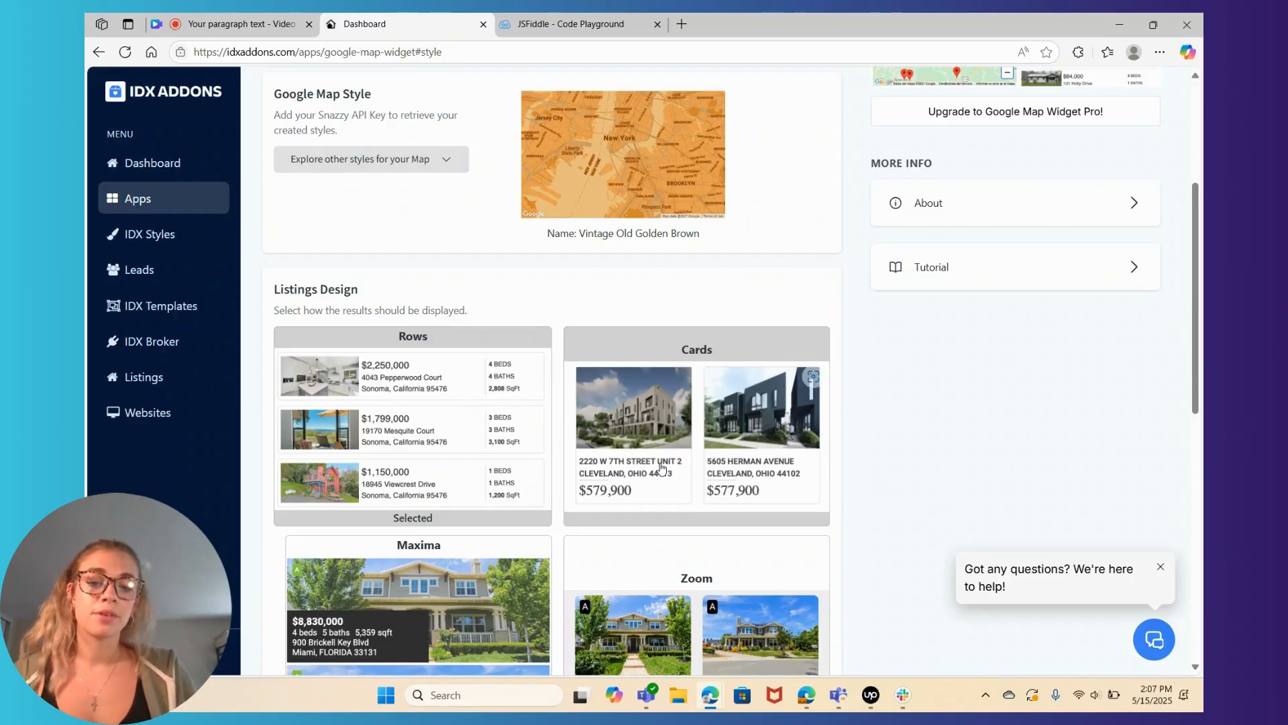
click(660, 467)
click(613, 504)
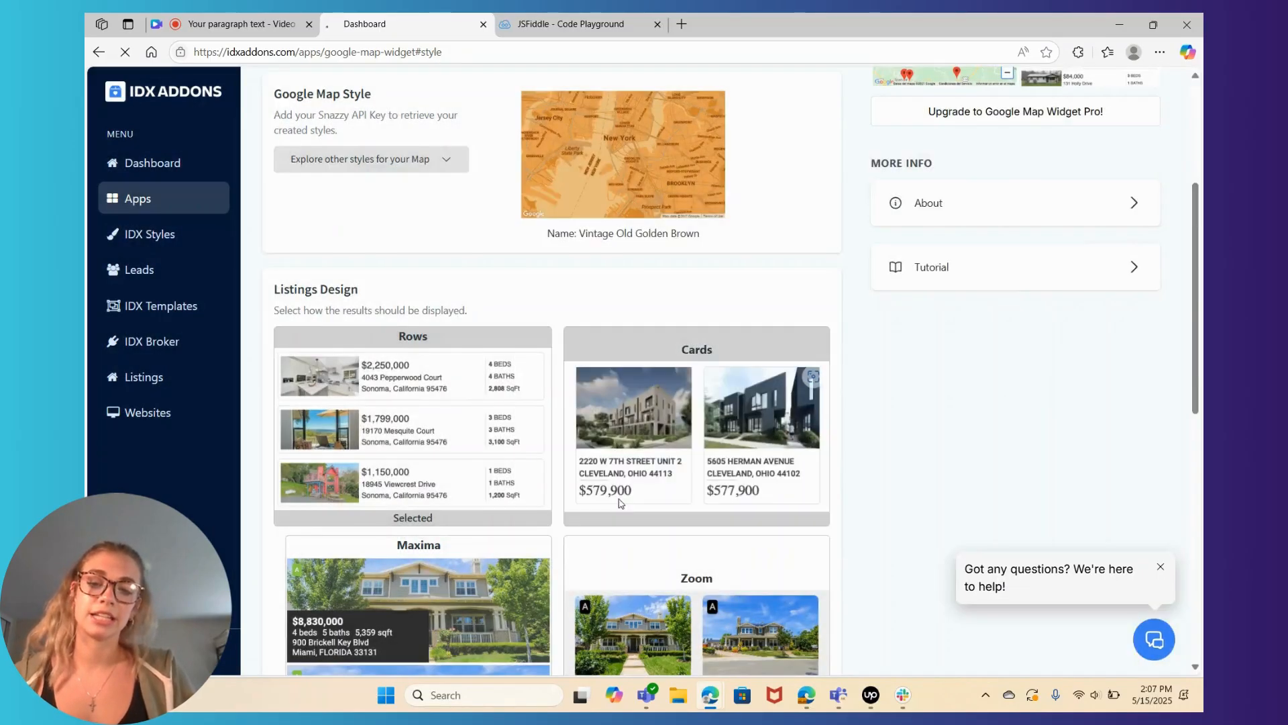
Set the listings design back to Rows and confirm the style change
scroll(618, 503, down, 2)
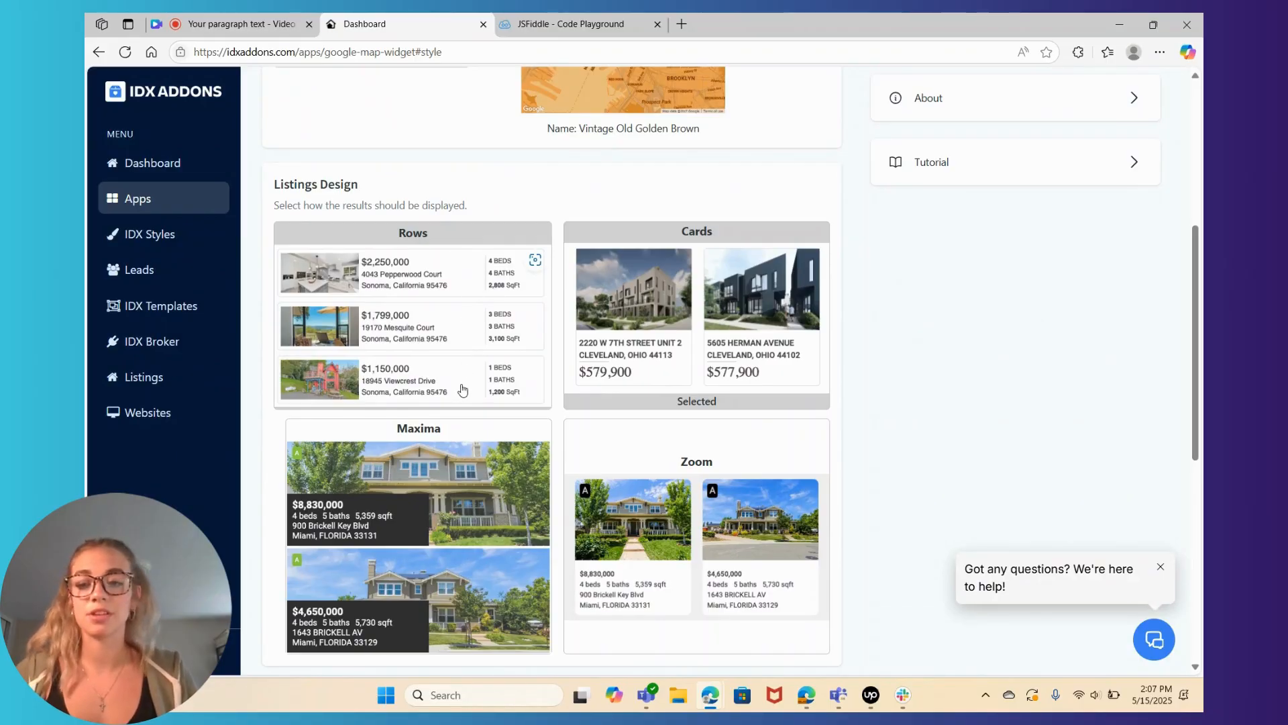
click(501, 339)
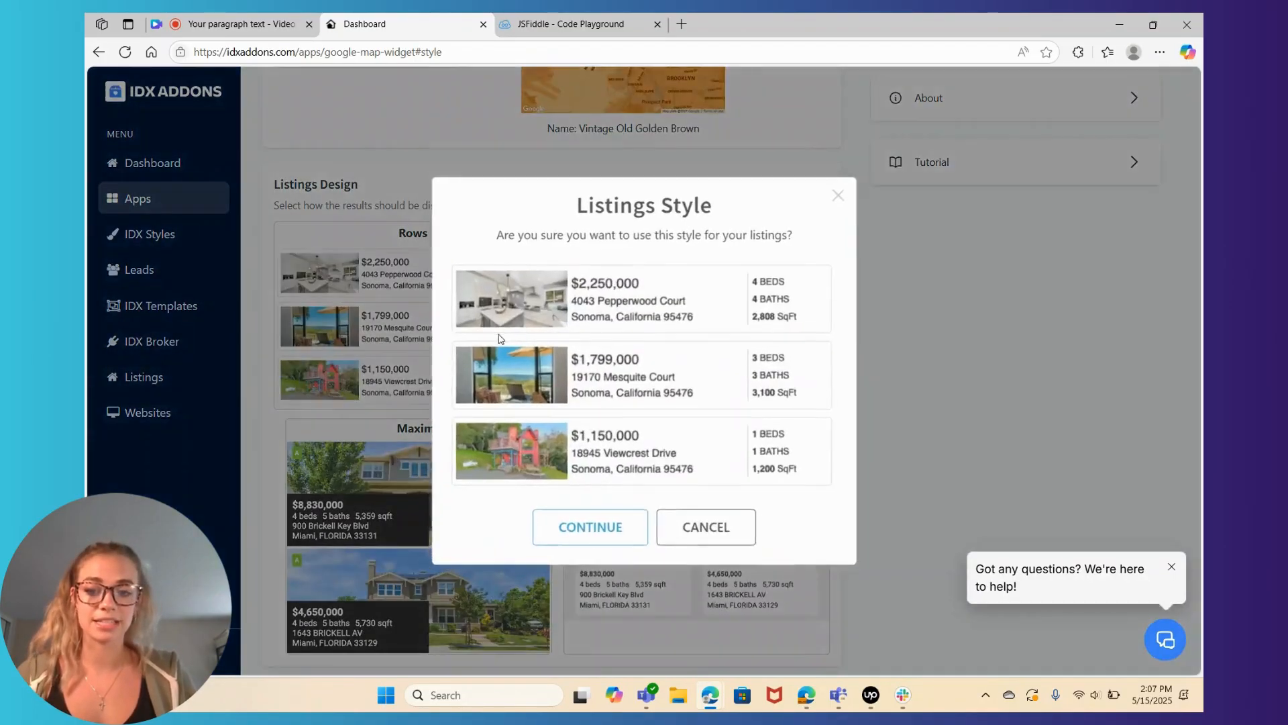
click(609, 520)
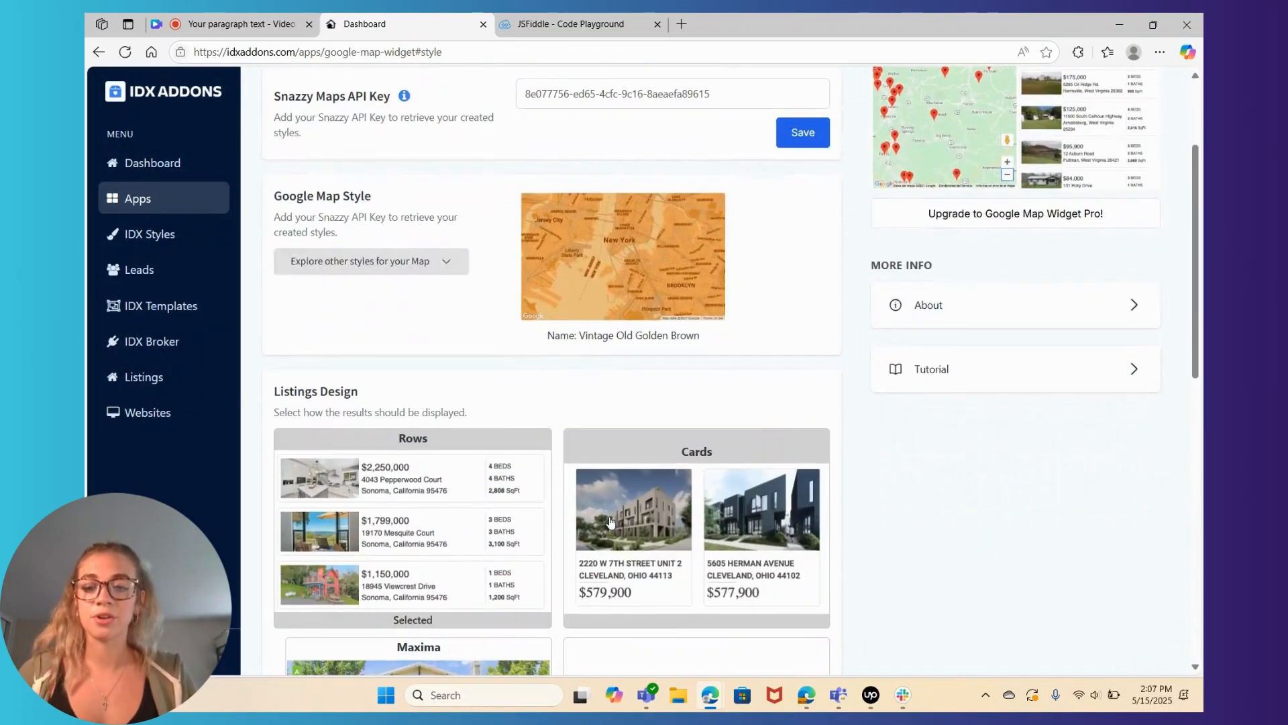
Check the listing price's color in the JSFiddle preview, and return to IDXAddons to save the custom CSS #IDX-mapPrice{color:#777777;}
scroll(505, 493, down, 9)
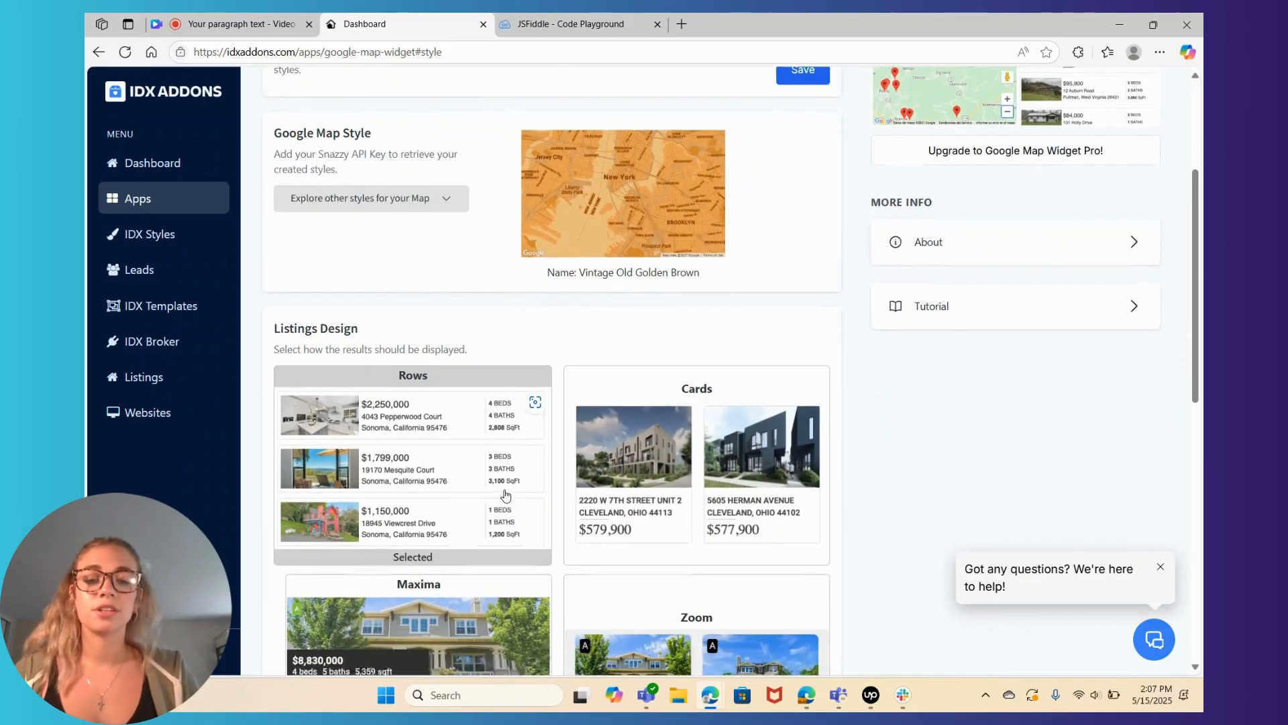
scroll(505, 490, down, 1)
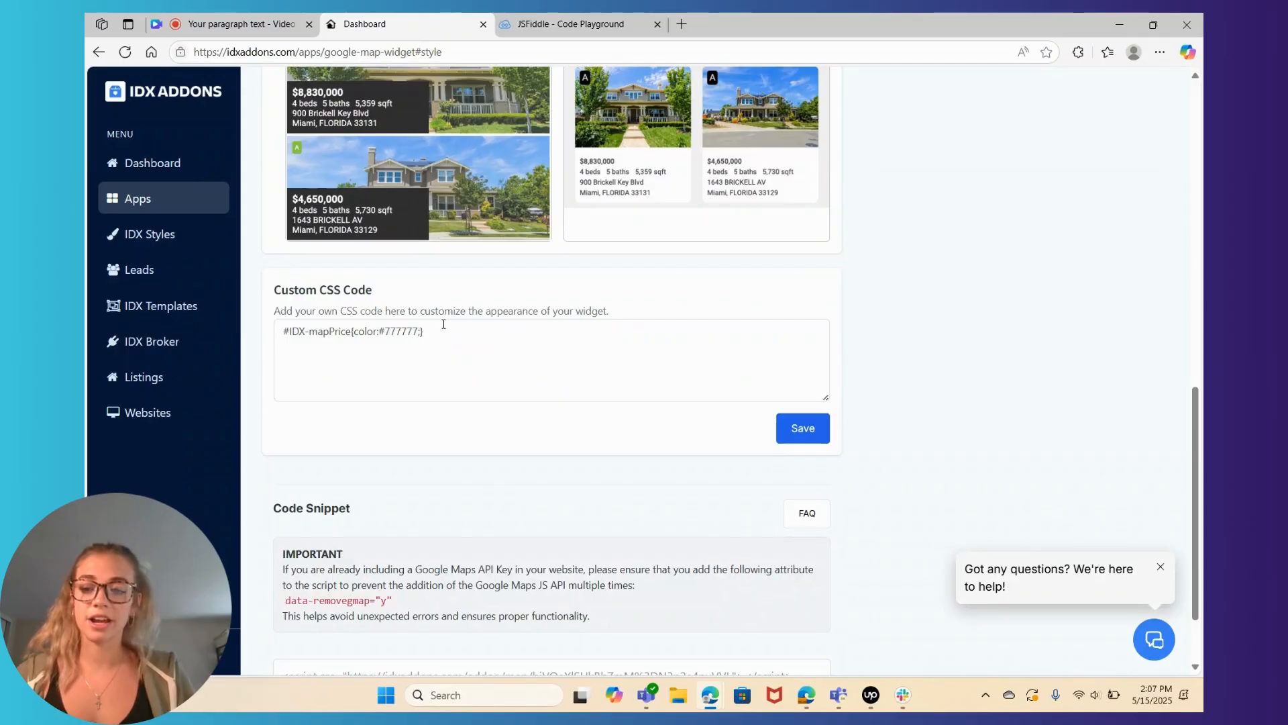
click(584, 24)
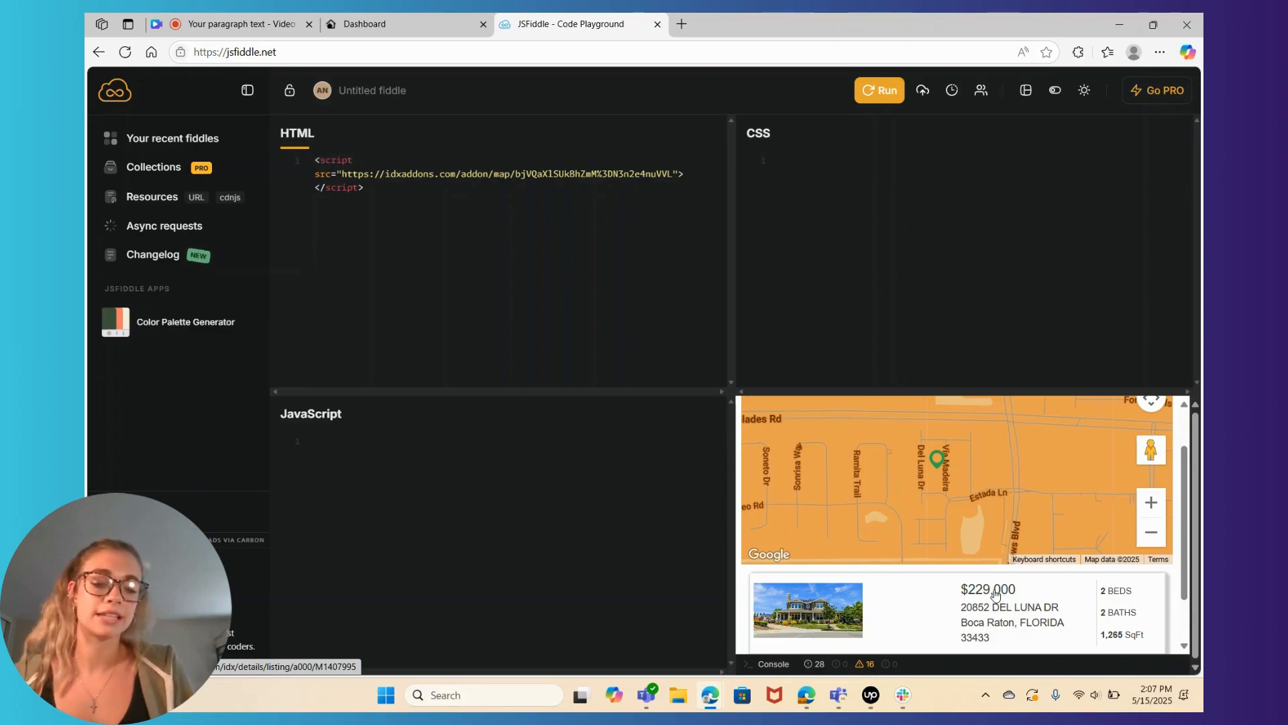
click(375, 23)
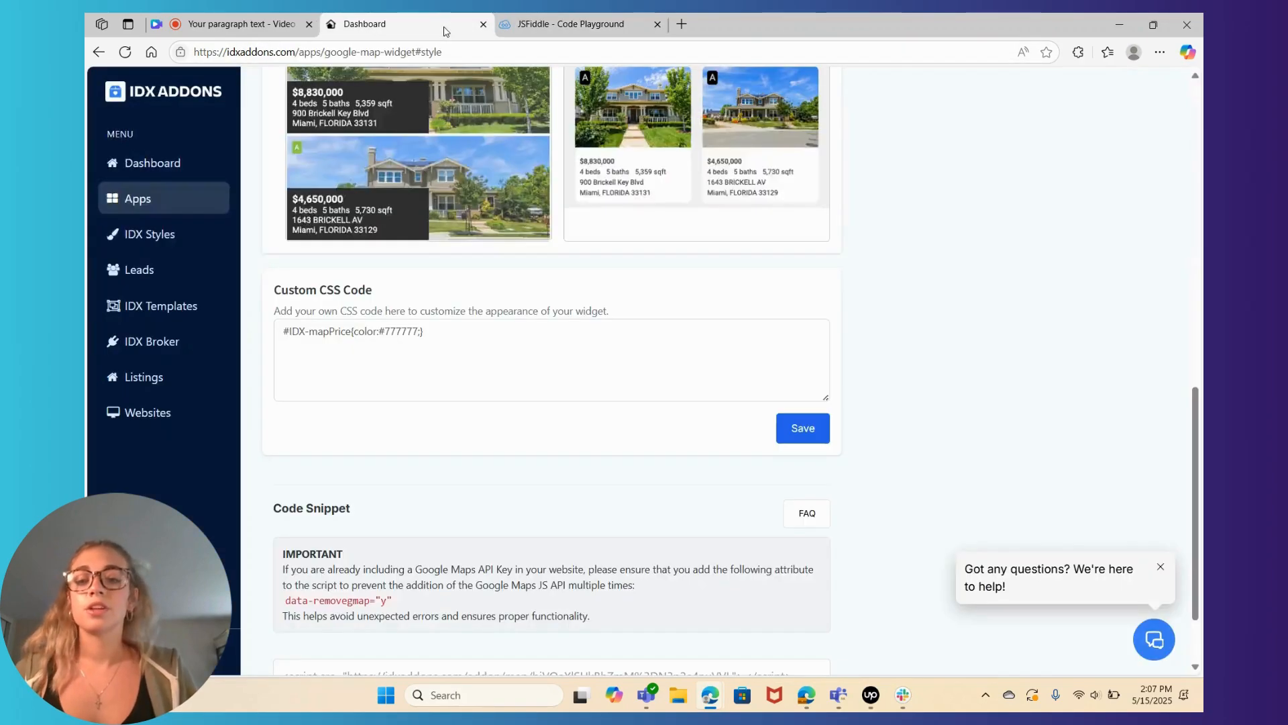
click(801, 429)
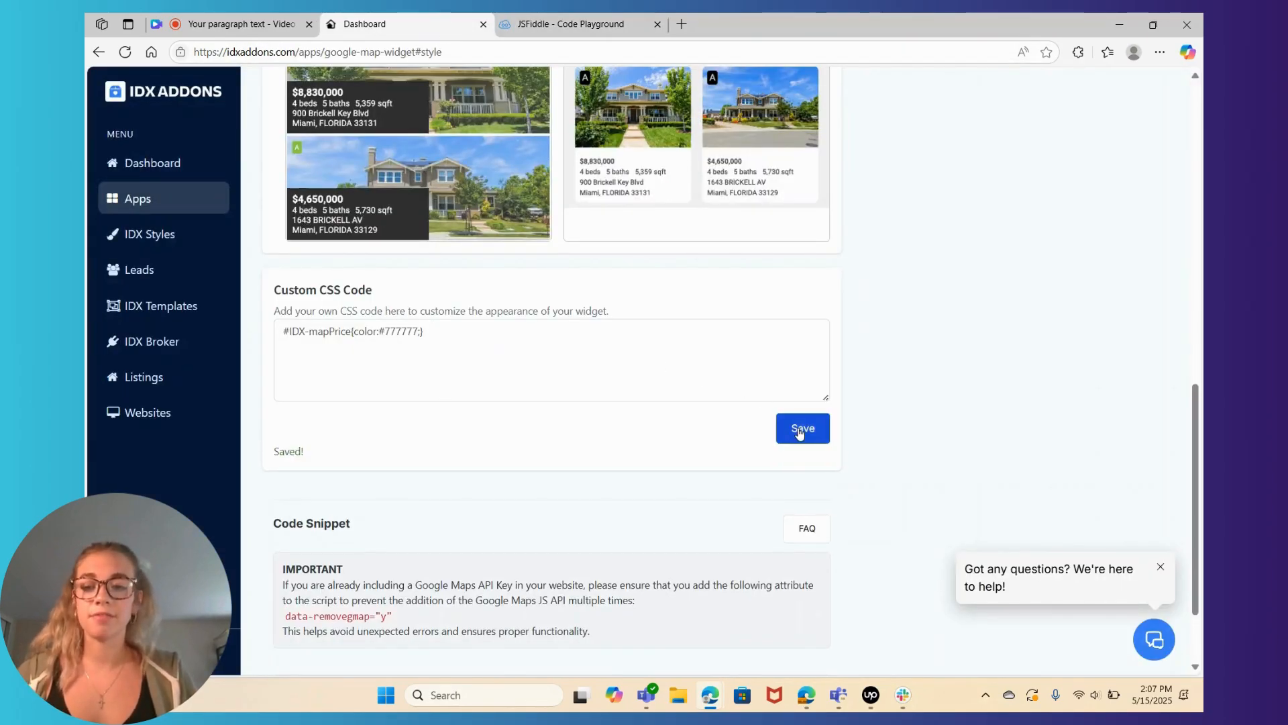
Switch to JSFiddle, rerun the fiddle and examine the price color in the listing row beneath the map
click(573, 24)
click(884, 93)
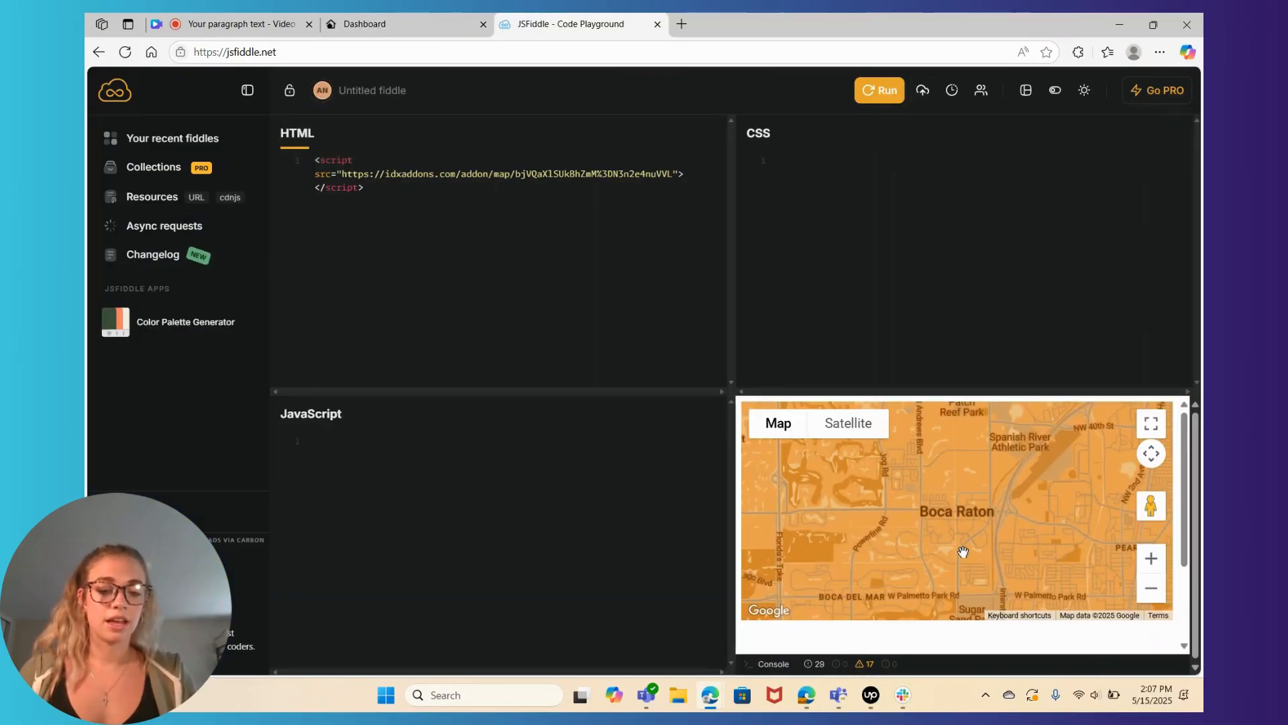
scroll(962, 549, down, 2)
scroll(963, 551, down, 2)
scroll(964, 557, down, 3)
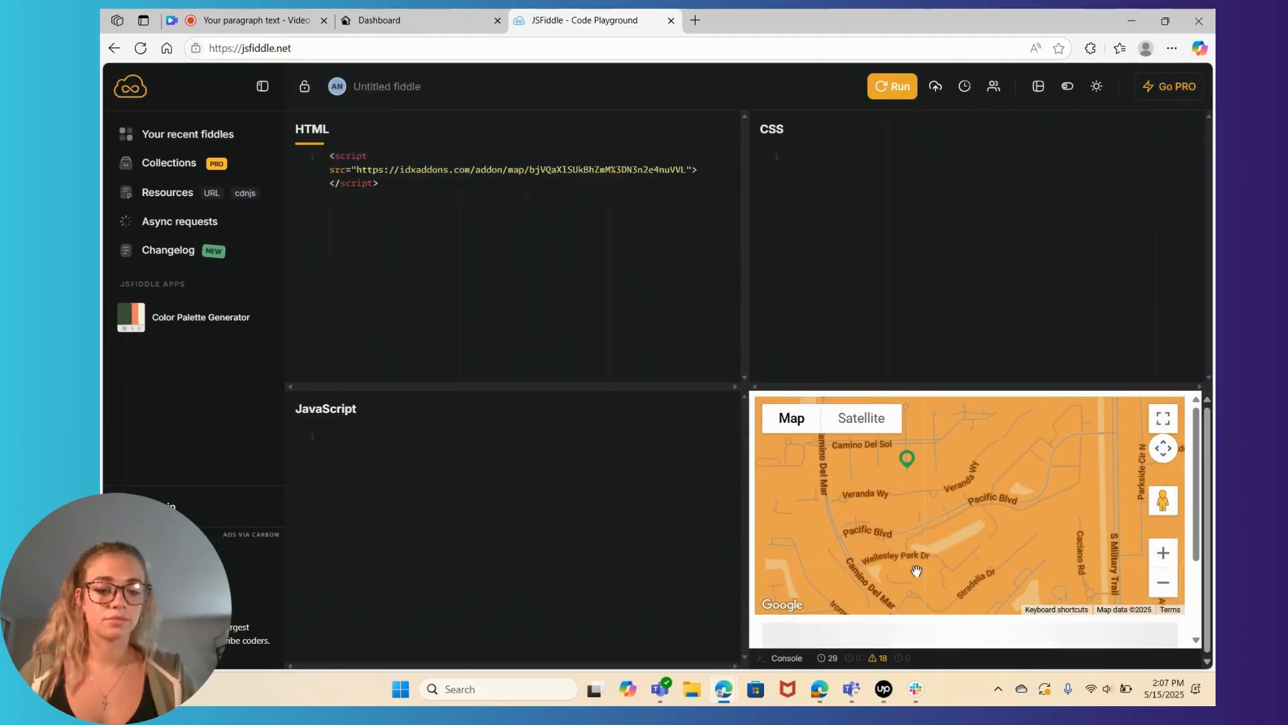
scroll(932, 641, down, 2)
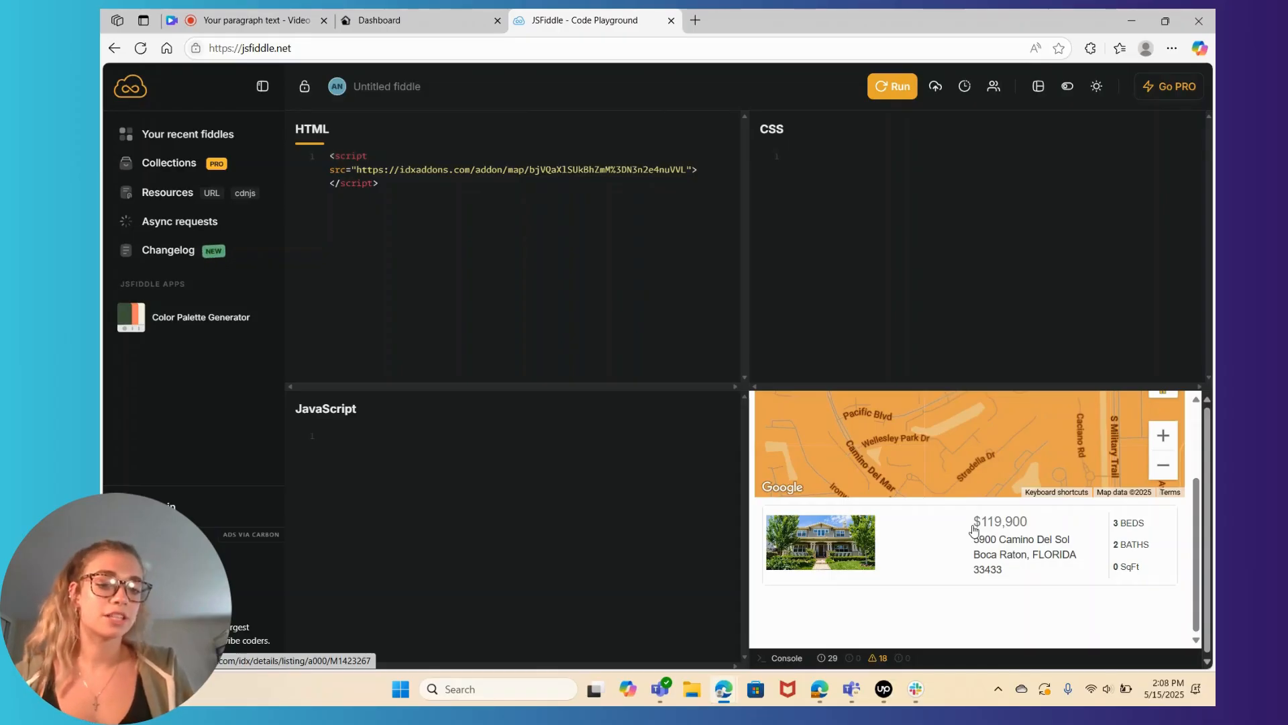
scroll(928, 457, up, 2)
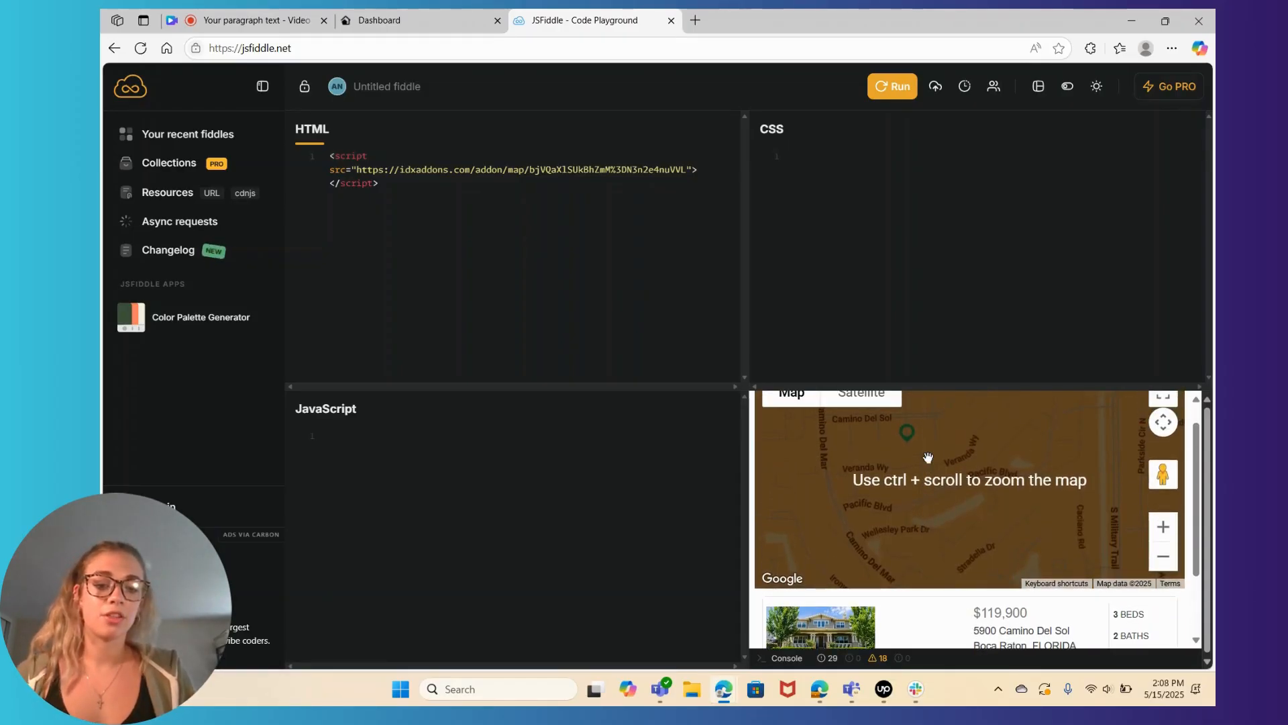
Switch to IDXAddons, return to the apps list and open Google Map Widget Pro from the Maps category
click(403, 21)
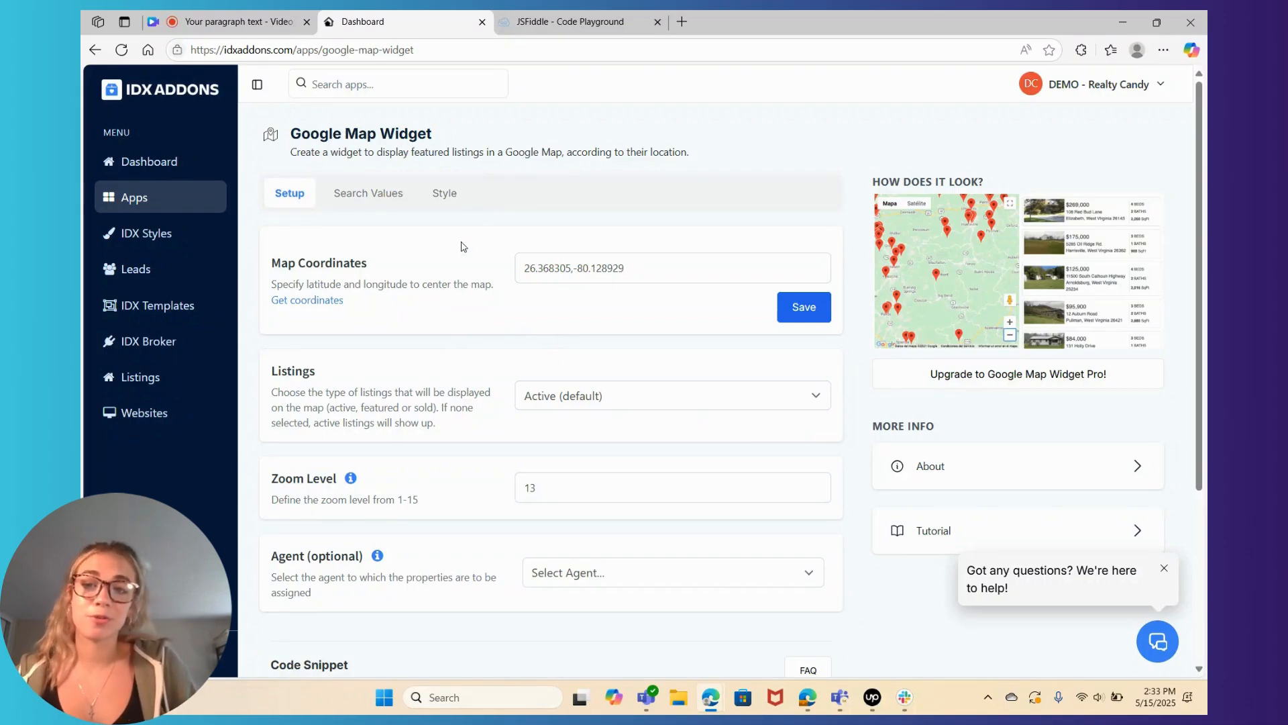
click(94, 50)
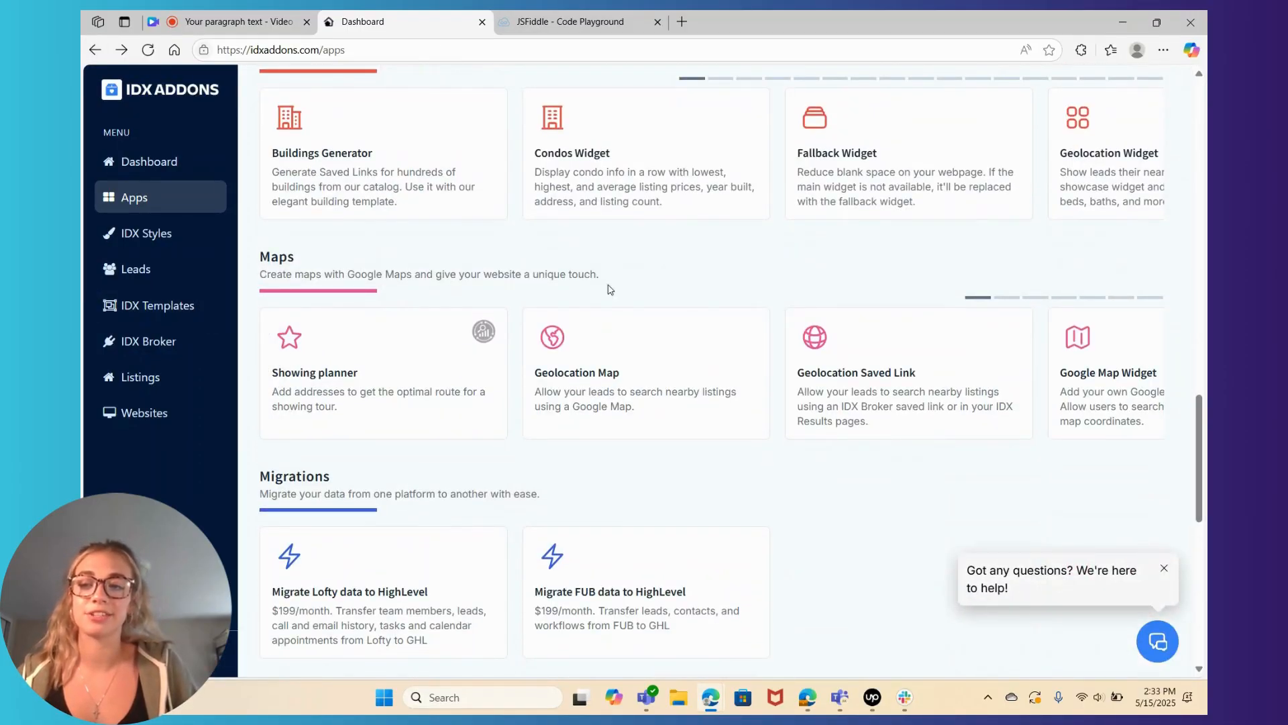
click(1148, 374)
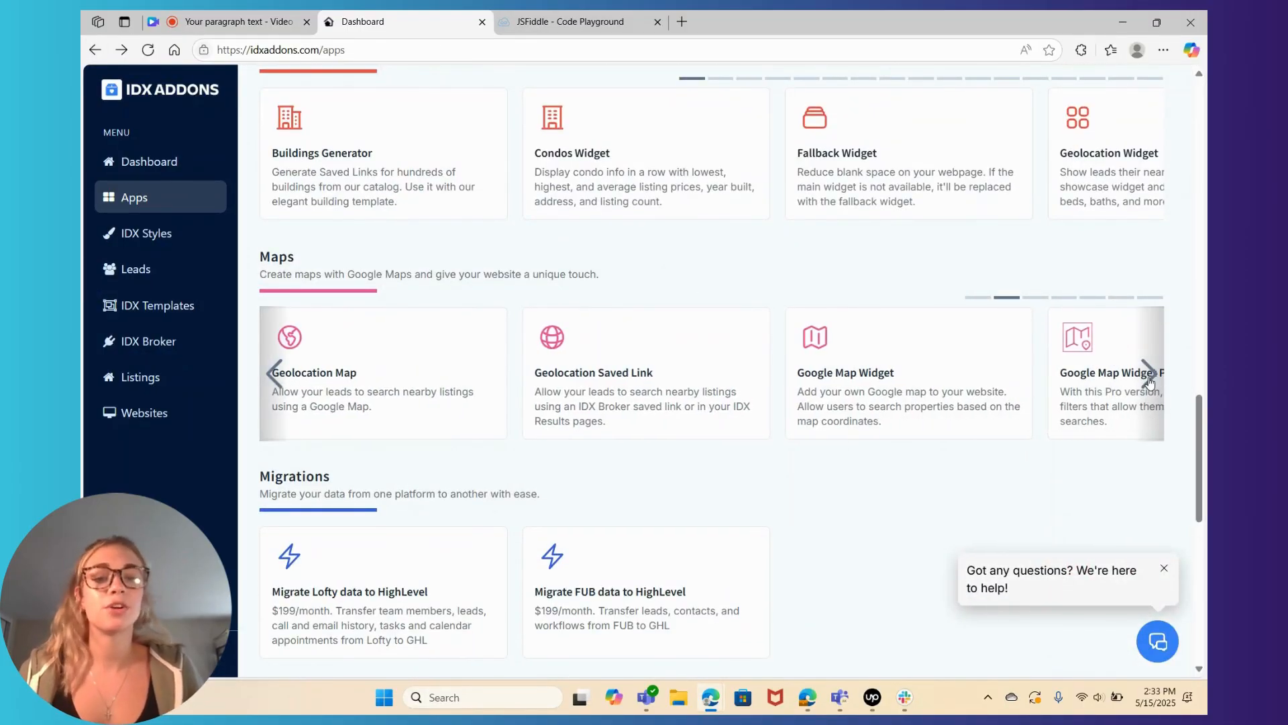
click(1113, 379)
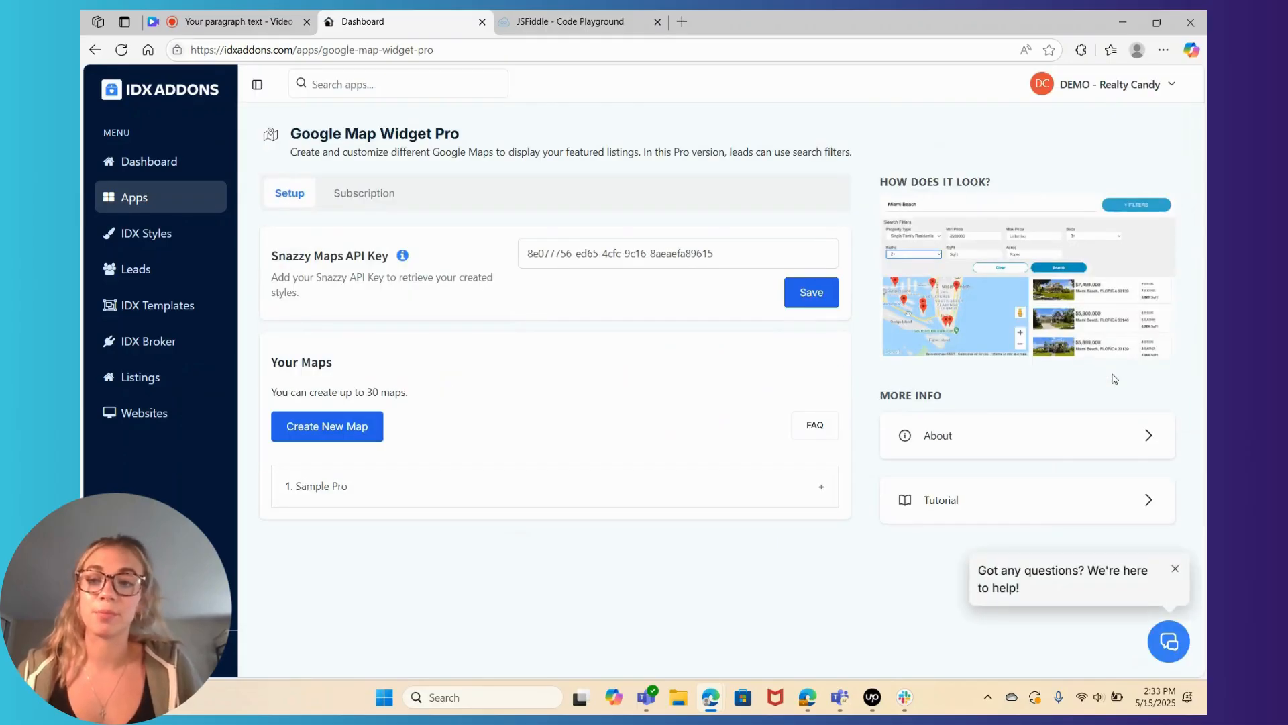